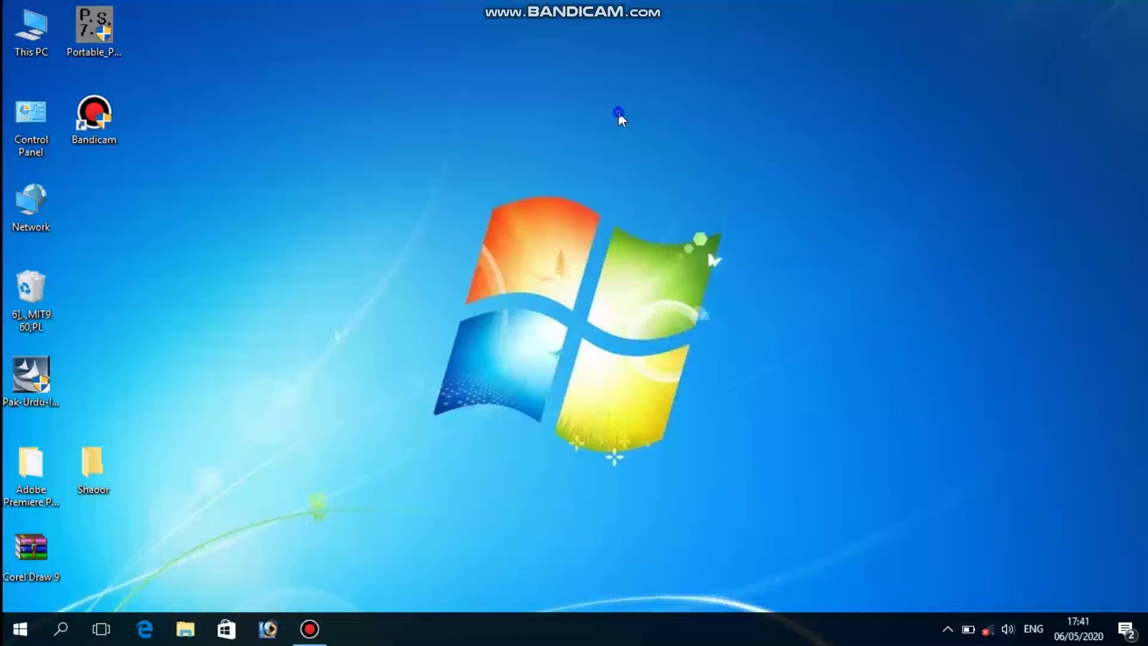
right_click(618, 112)
left_click(655, 163)
right_click(547, 110)
left_click(618, 159)
right_click(562, 97)
left_click(585, 145)
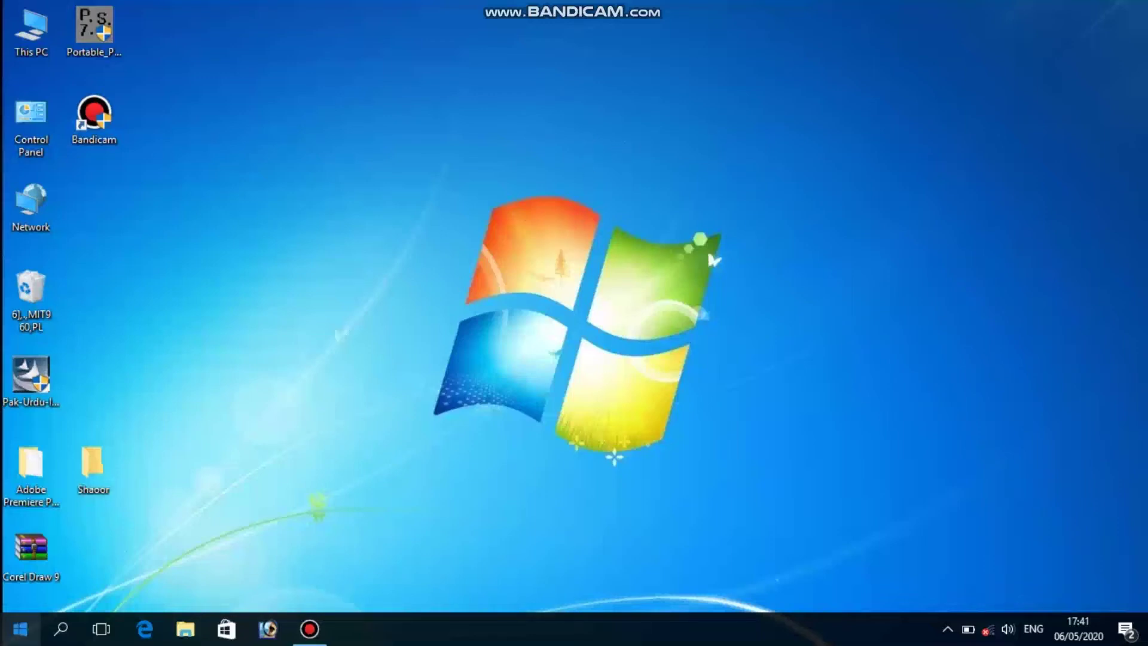
Search for "word" and launch Microsoft Office Word 2007 with a blank document
left_click(3, 638)
type("w")
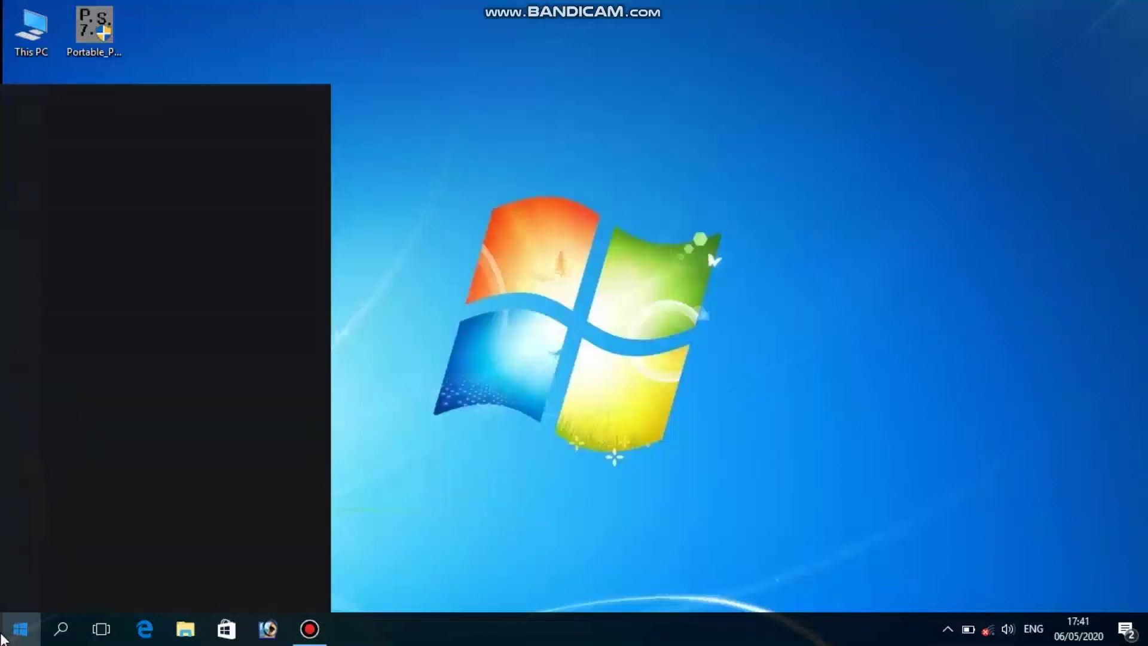
type("ord")
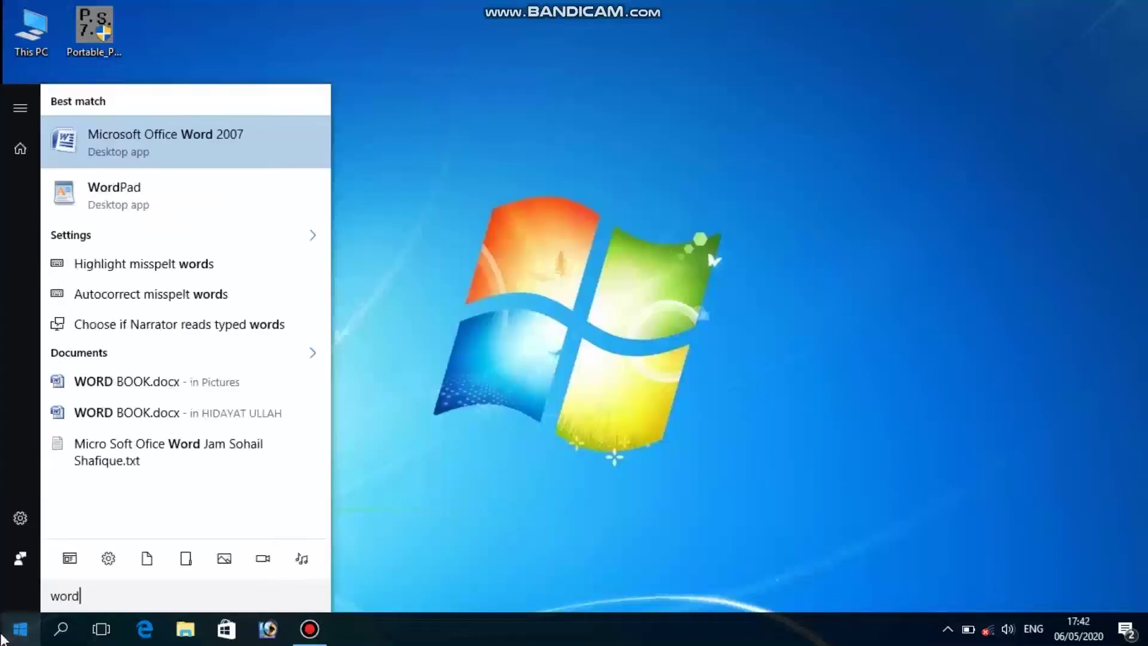
key("Return")
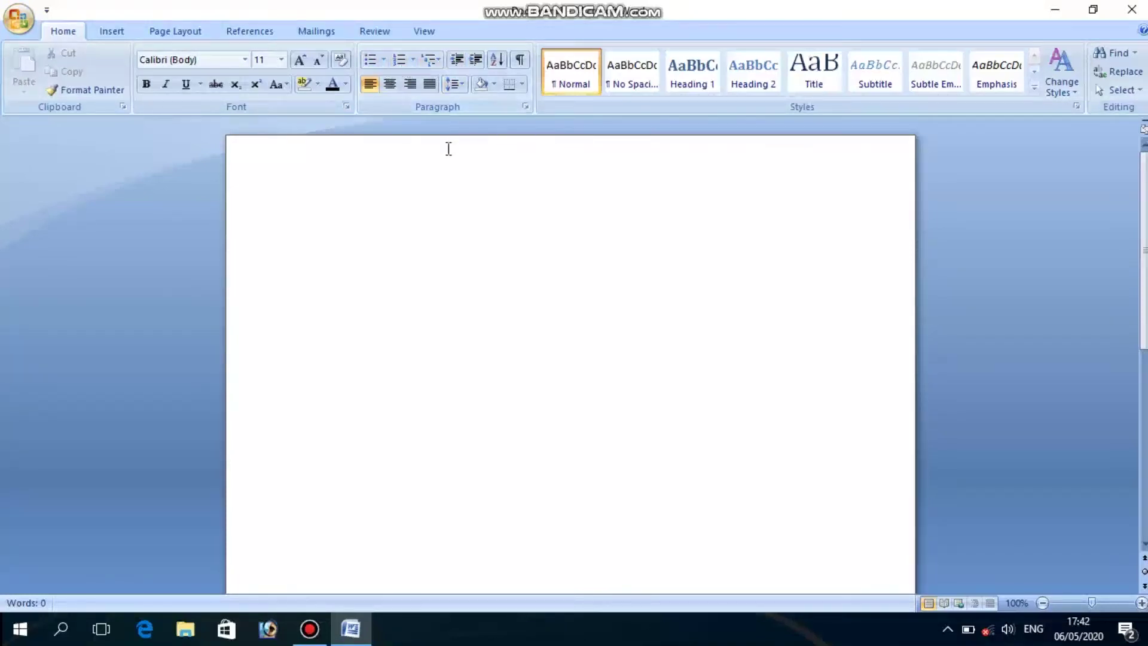
Enter "Zee learning point" as the first line of the blank document
type("I")
key("BackSpace")
key("BackSpace")
type("z")
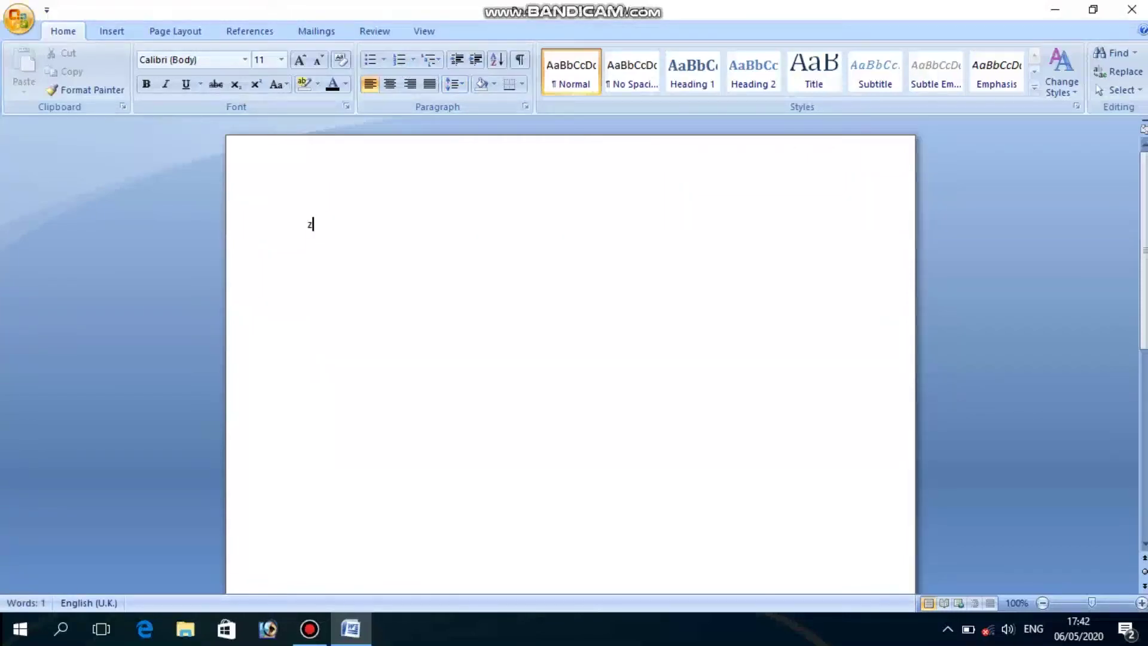
type("ee lear")
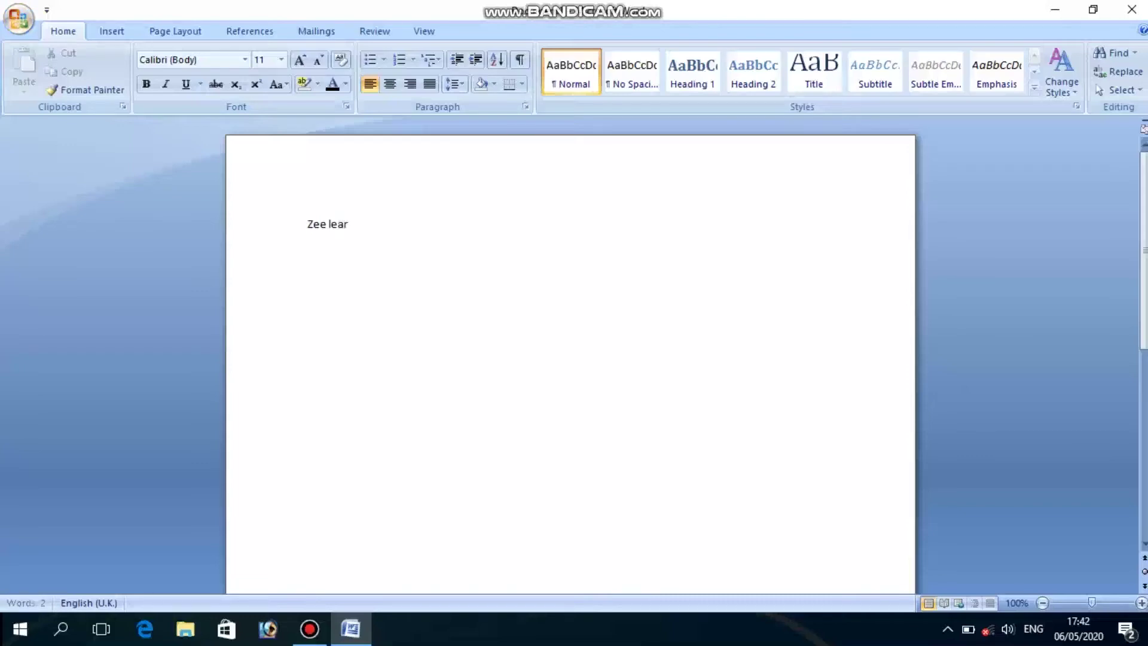
type("ning point")
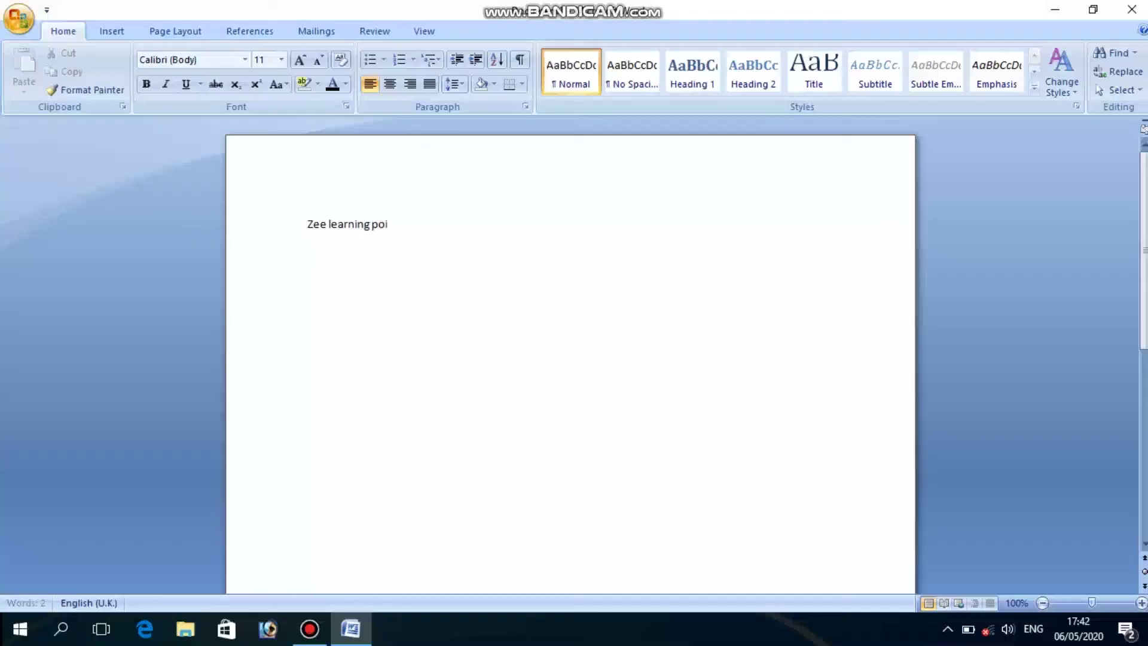
left_click(443, 232)
left_click_drag(428, 230, 307, 224)
left_click(415, 230)
left_click(440, 223)
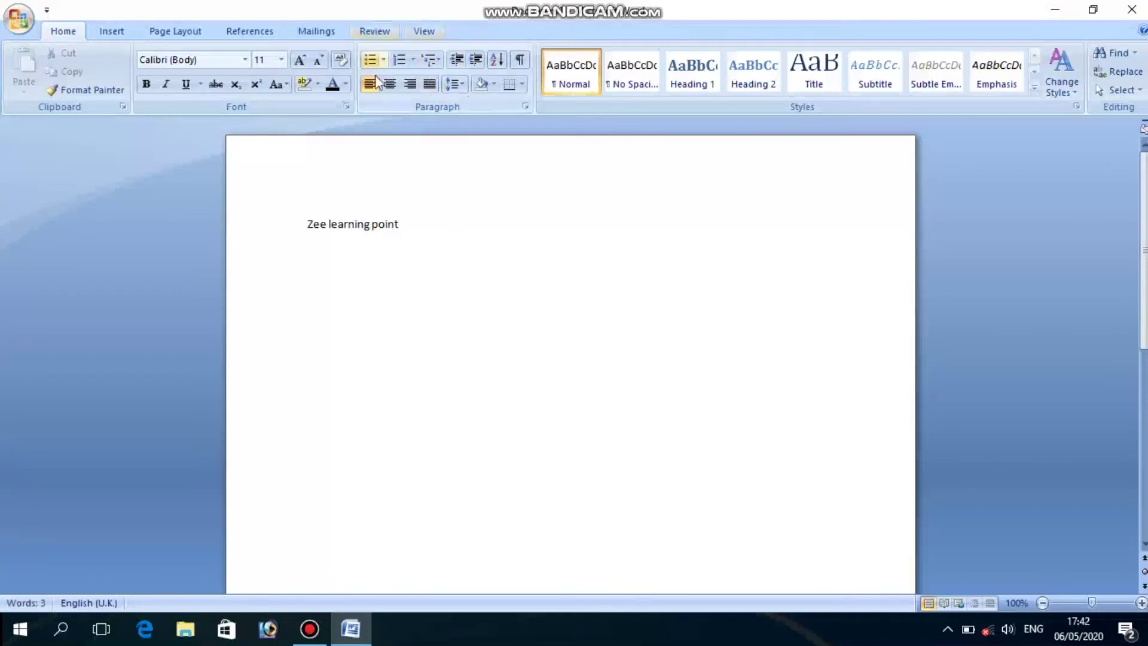
left_click(385, 59)
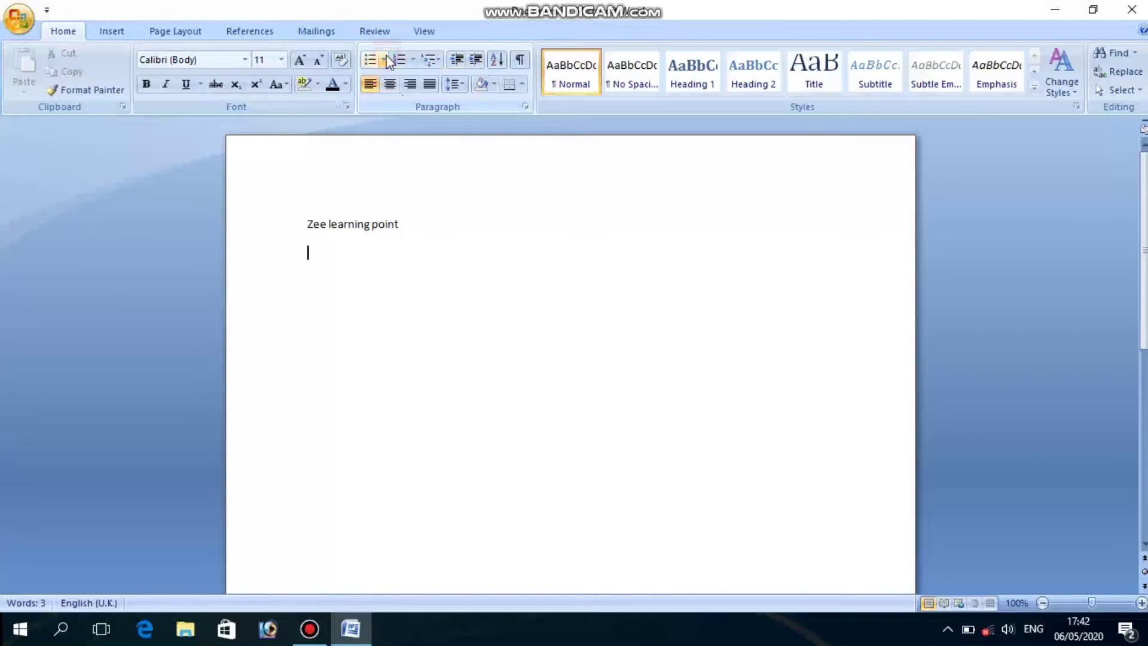
left_click(661, 170)
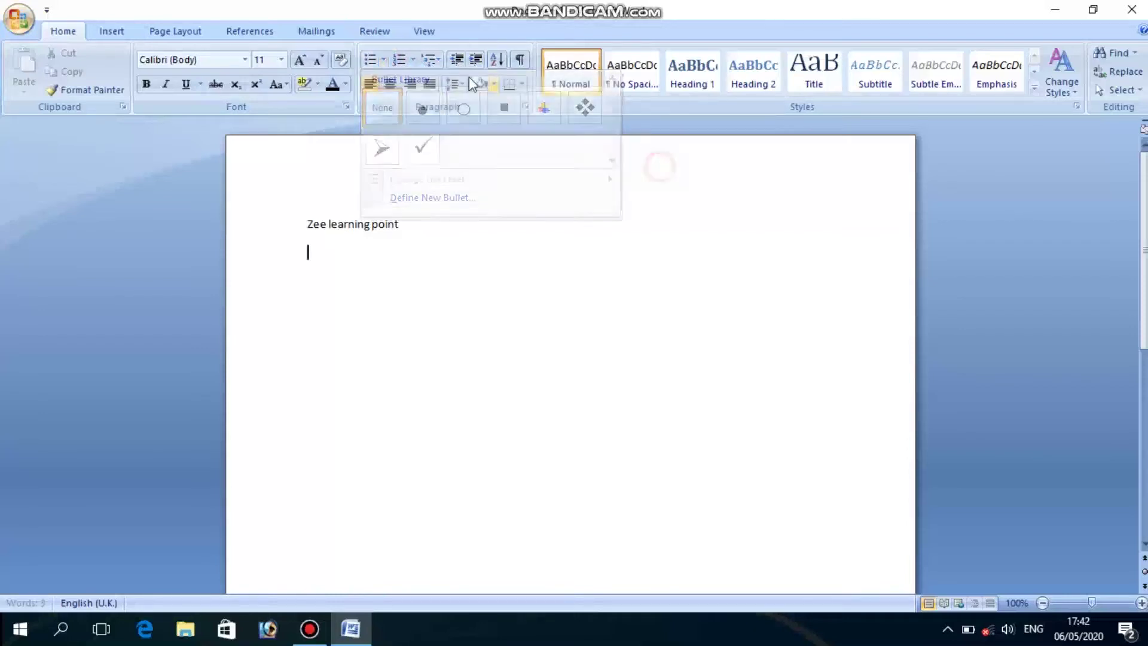
left_click(414, 60)
left_click(384, 59)
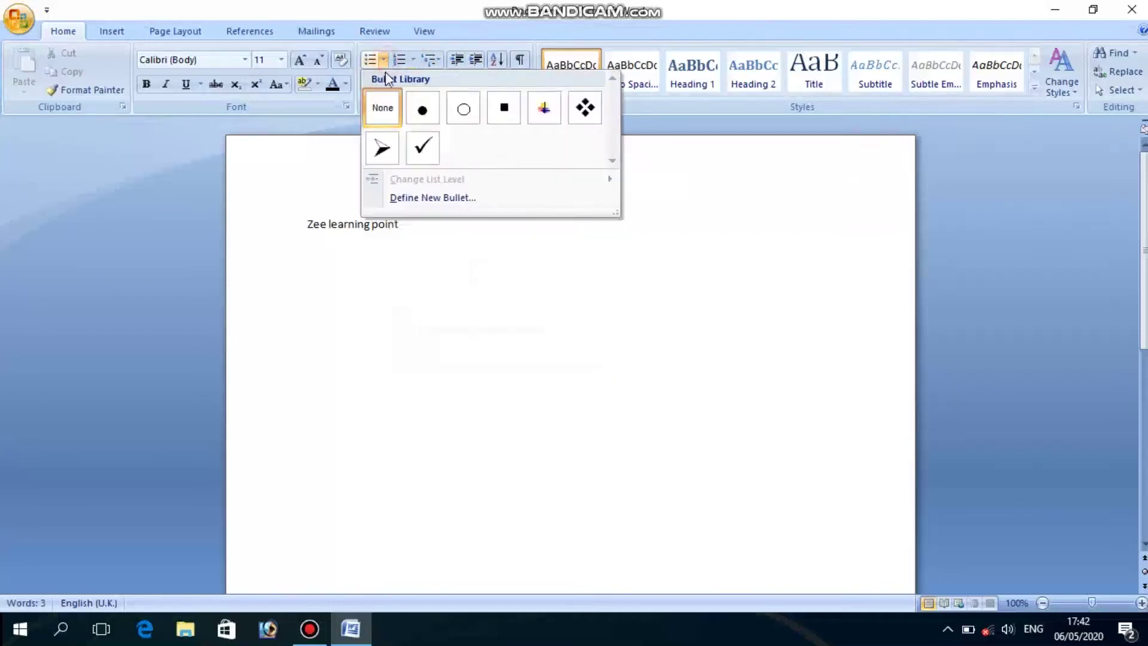
left_click(759, 199)
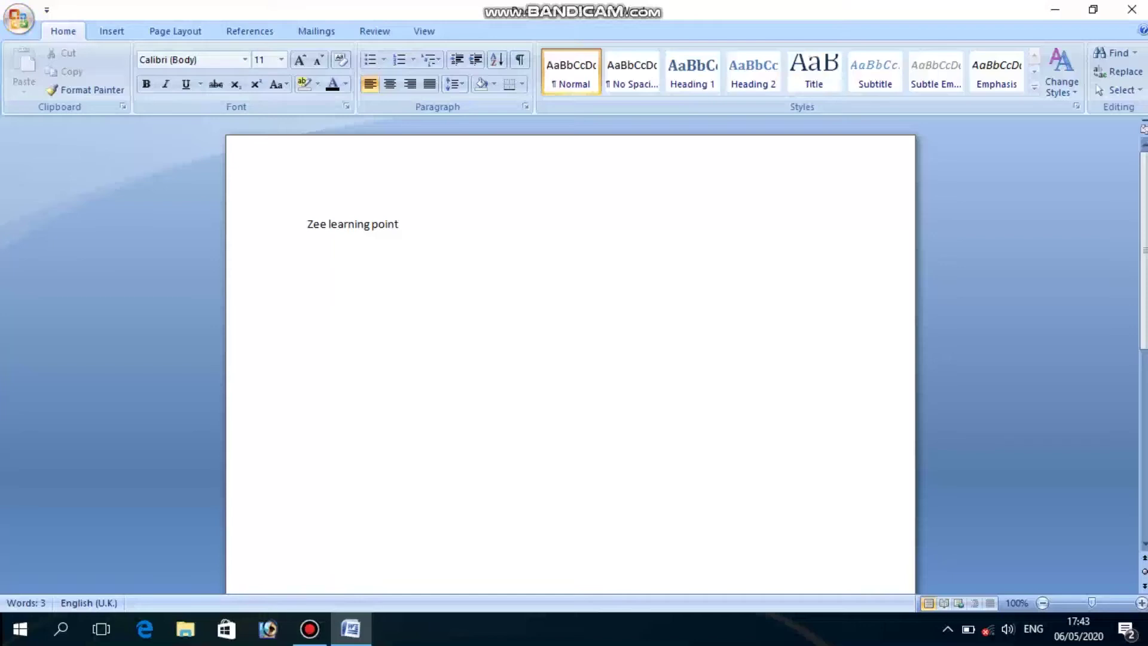
Enter "Headphone" and "Mouse" on separate lines below the first line, leaving an empty line between
type("I")
key("BackSpace")
type("headphone")
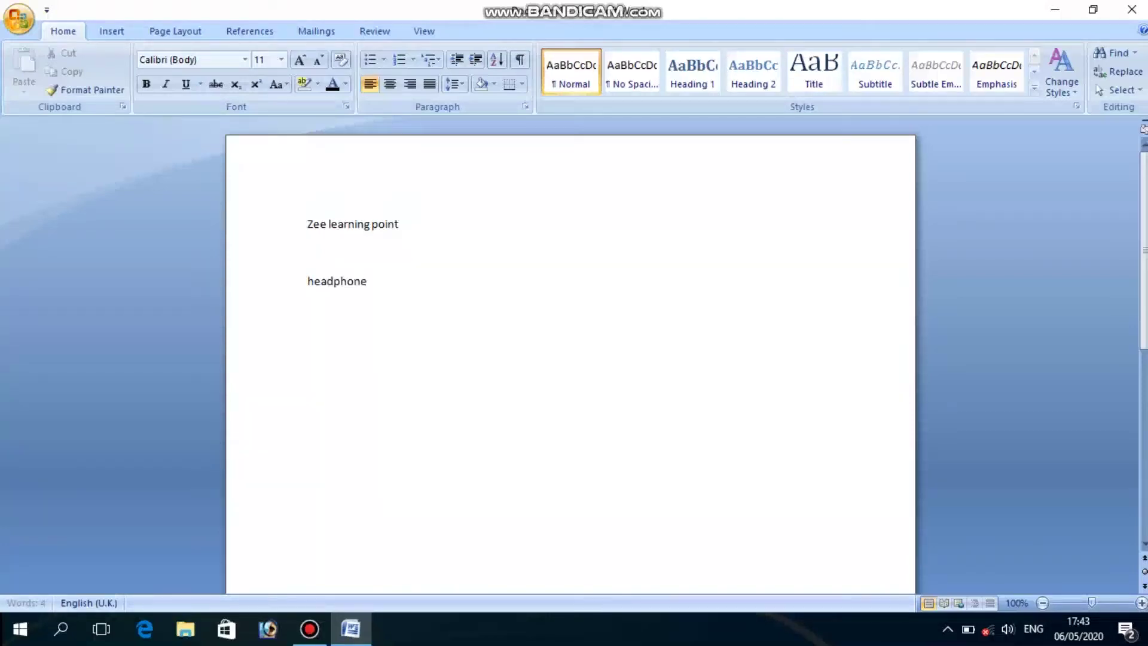
key("Return")
type("moyu")
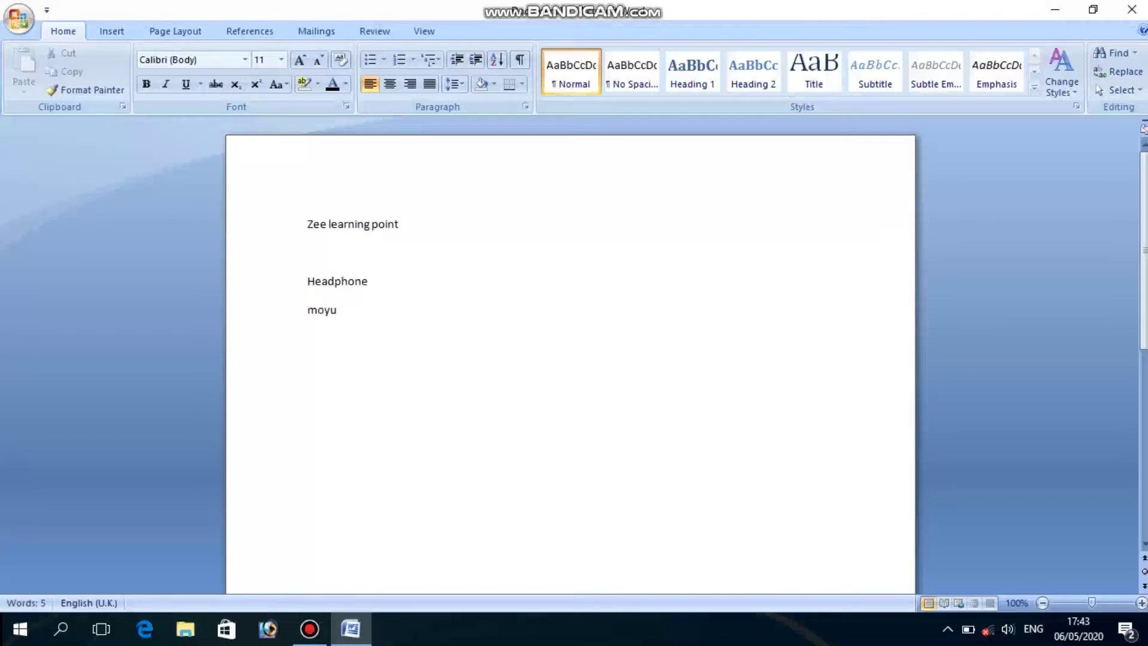
key("BackSpace")
key("BackSpace")
type("use")
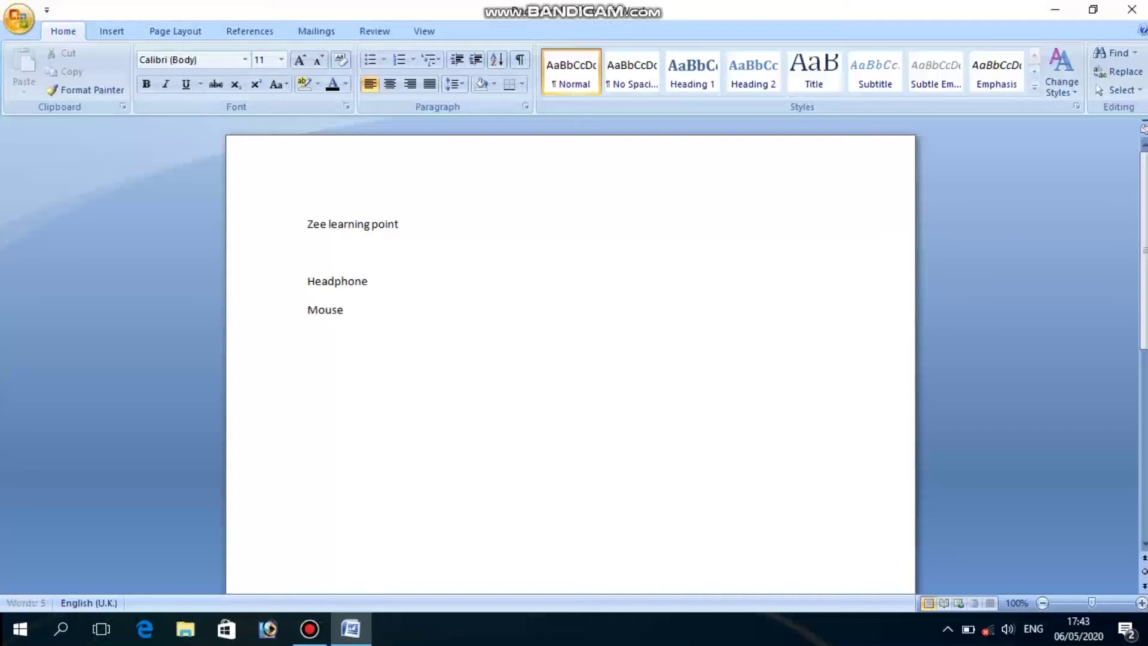
Add "Keyboard" and "Printer" as two more separate lines below "Mouse"
key("Return")
type("keybo")
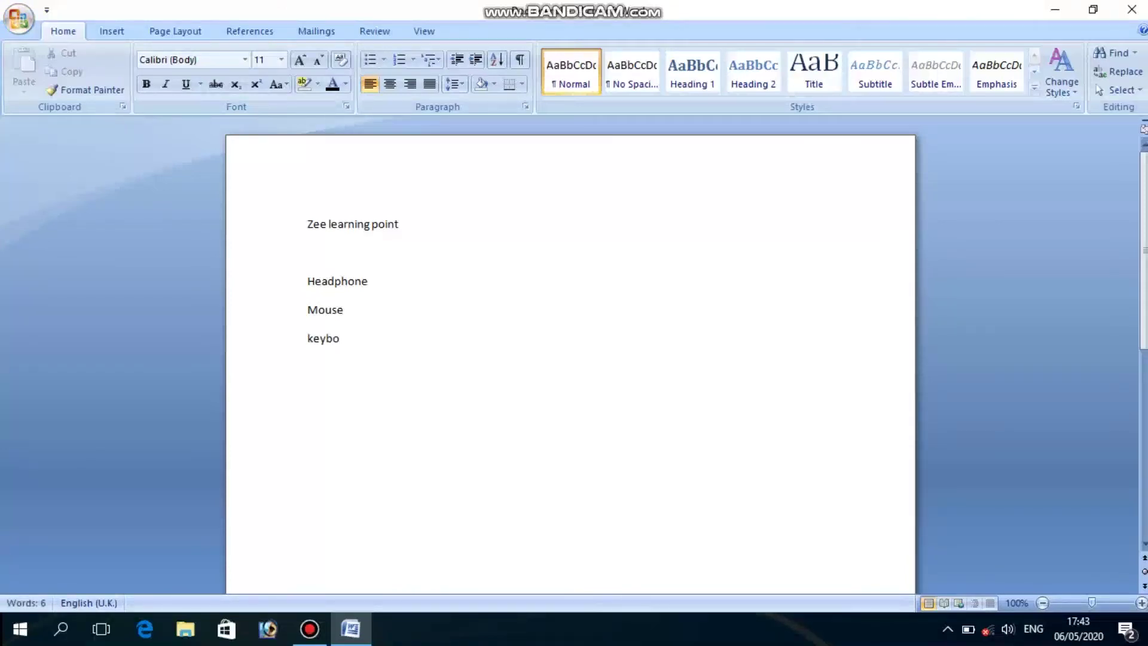
type("ard")
key("Return")
type("printer")
key("Return")
left_click_drag(377, 369, 303, 289)
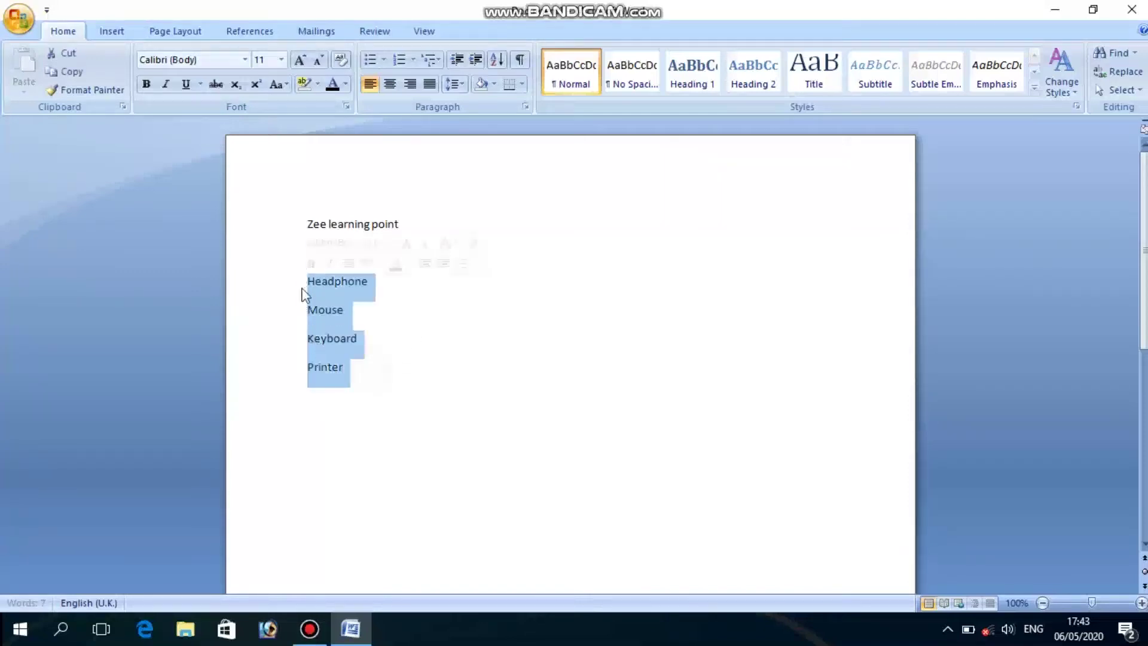
left_click(355, 373)
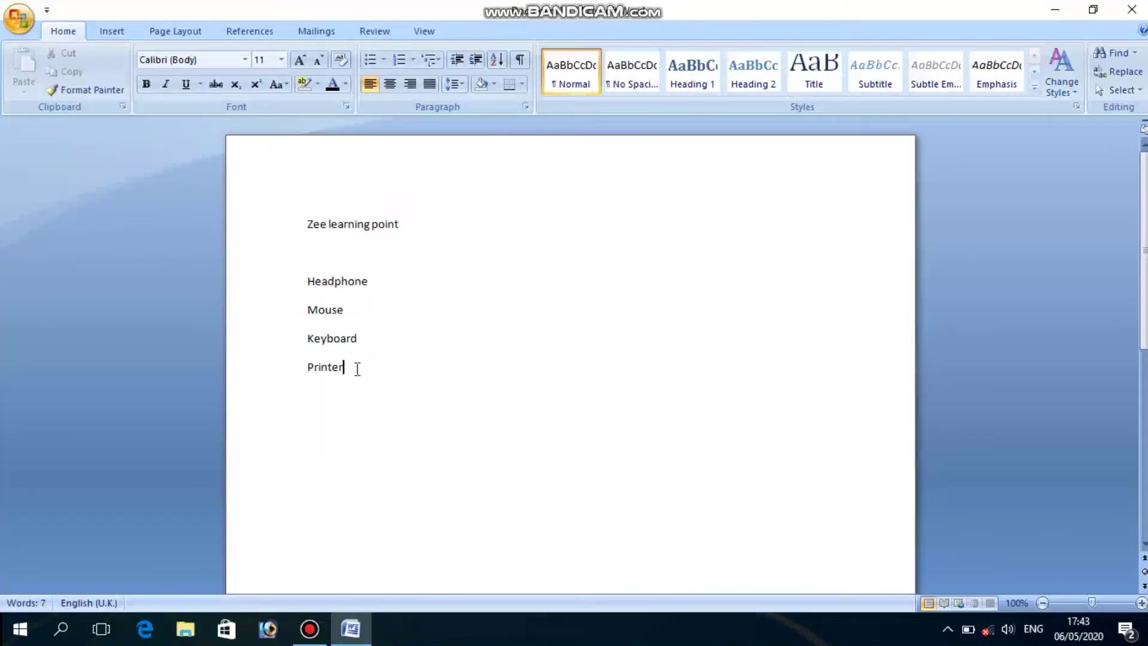
double_click(309, 281)
left_click(310, 307)
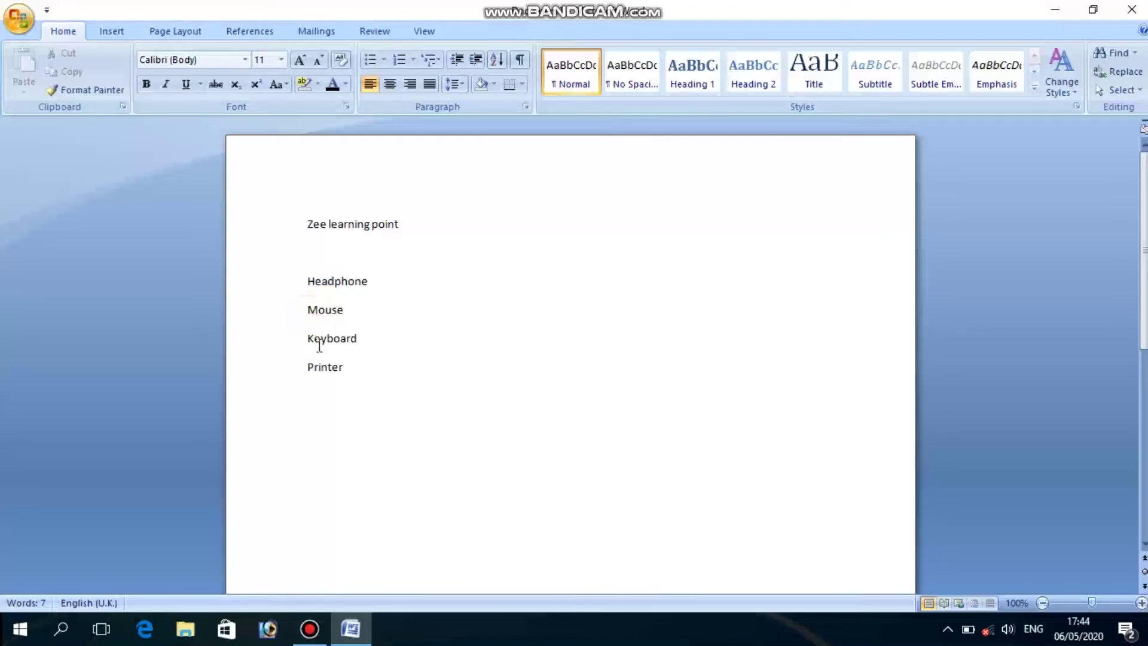
Apply solid round bullets to the four lines from Headphone to Printer
left_click_drag(306, 281, 350, 380)
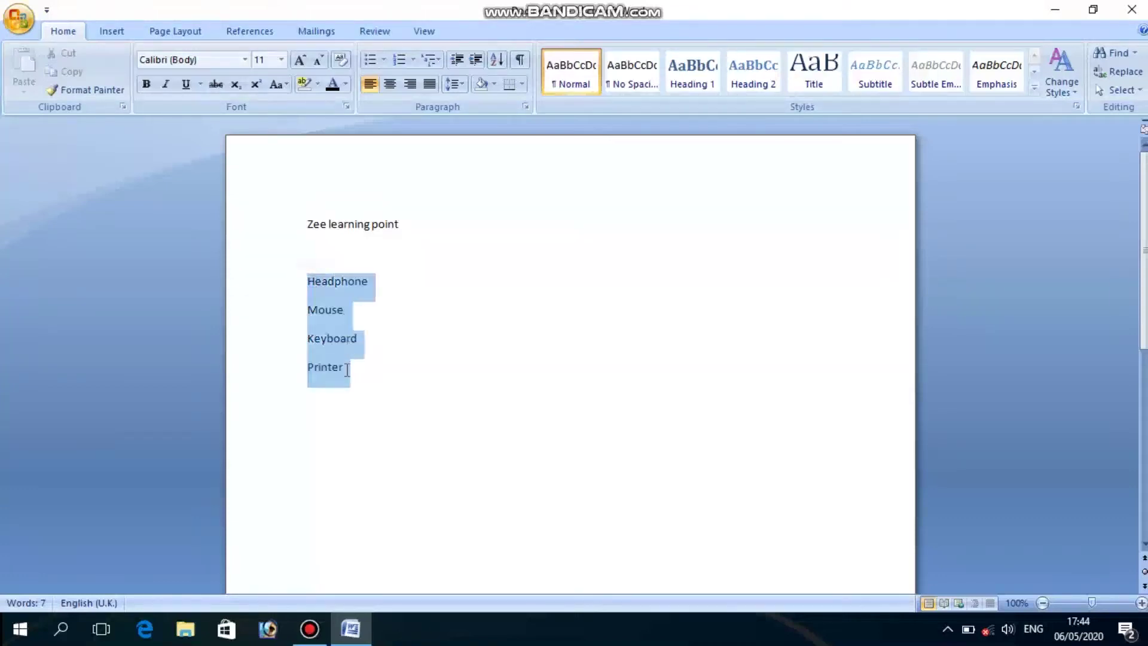
left_click(384, 60)
left_click(419, 111)
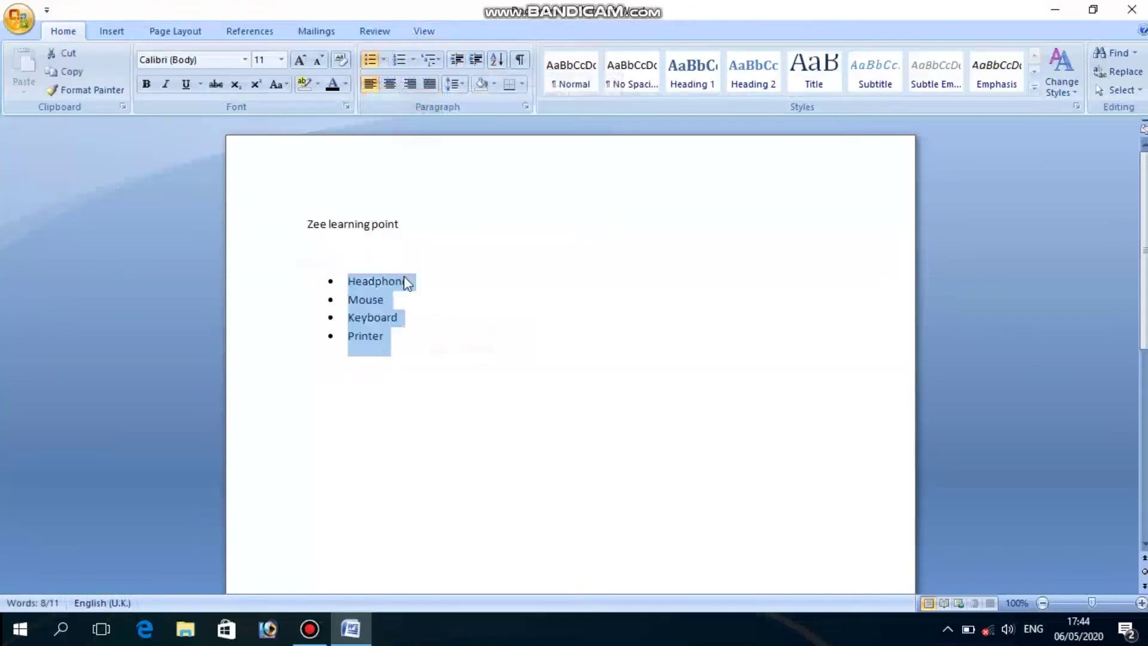
left_click(396, 342)
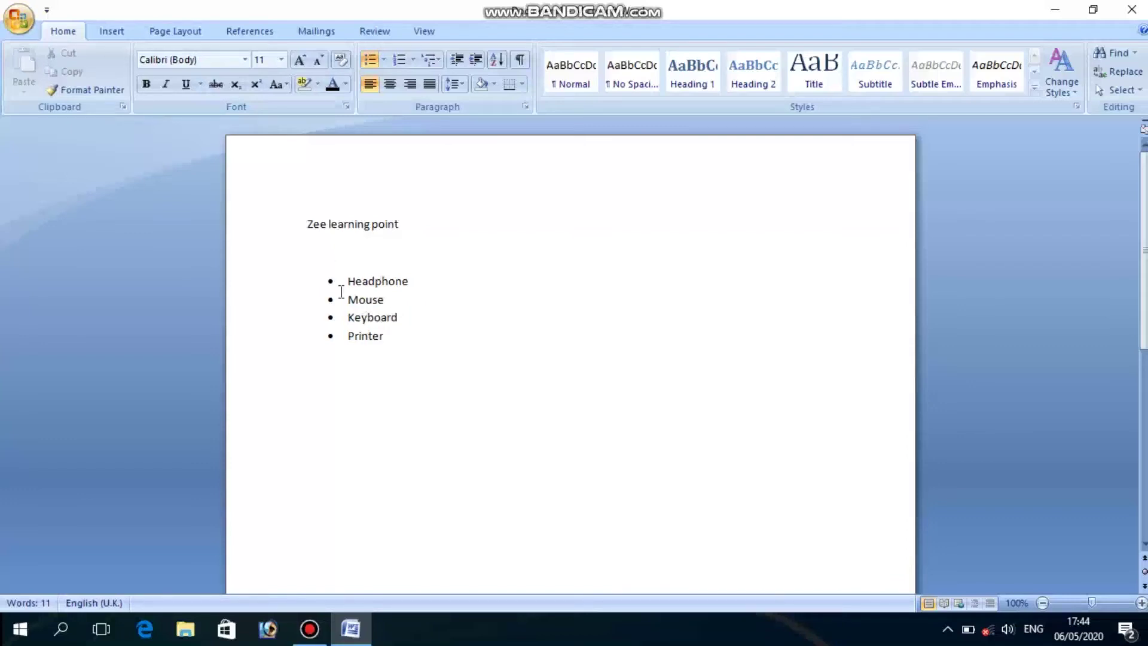
left_click(378, 300)
left_click(398, 317)
left_click(380, 336)
Define a new bullet for the four list items using the black diamond, character 168 of the Symbol font
left_click_drag(407, 338, 299, 274)
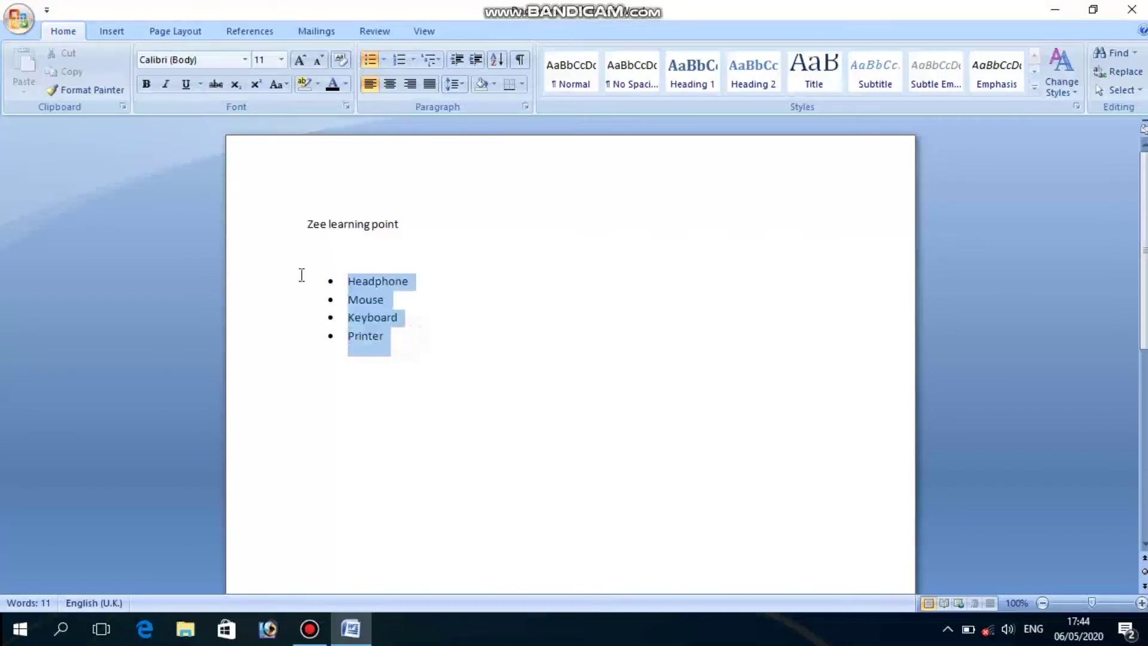
left_click(387, 64)
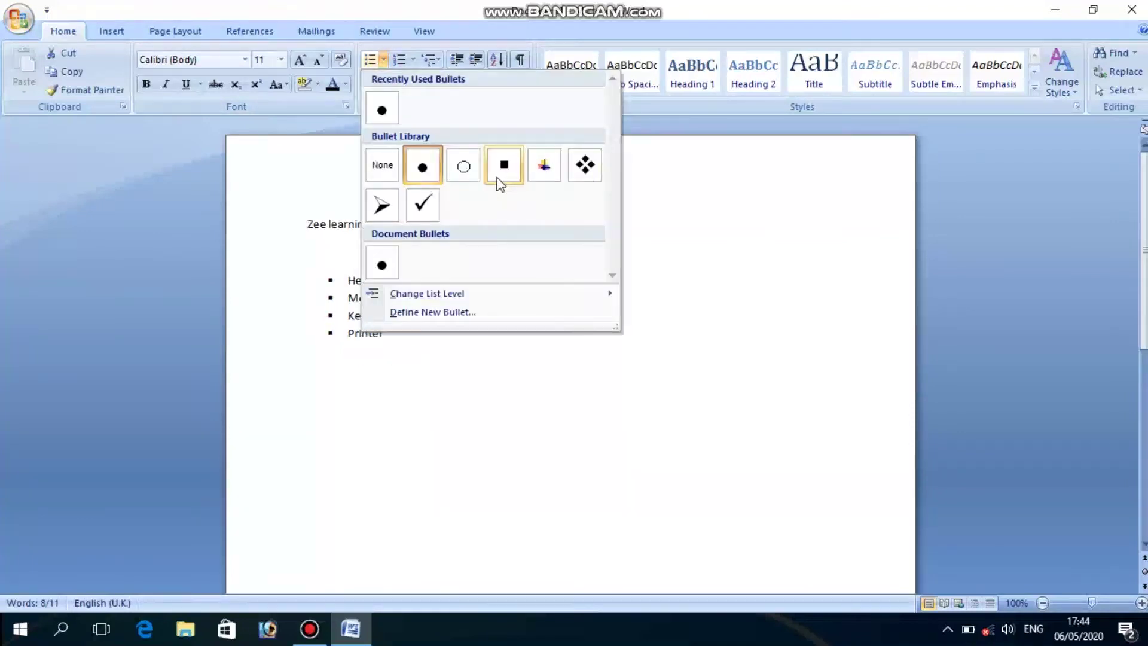
left_click(432, 312)
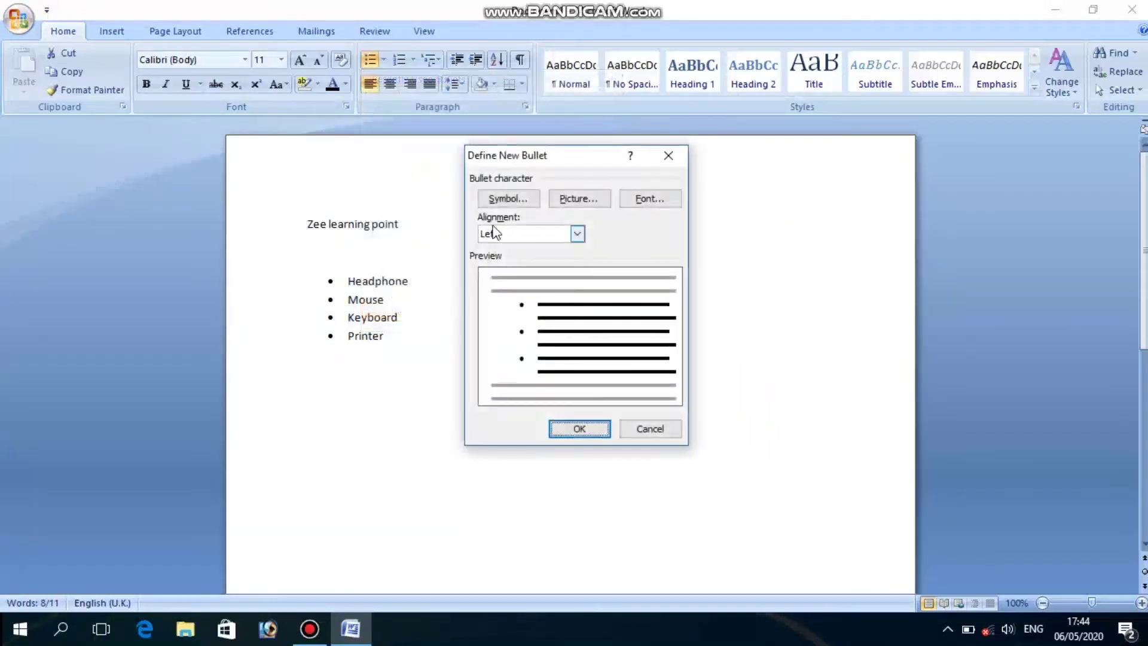
left_click(513, 201)
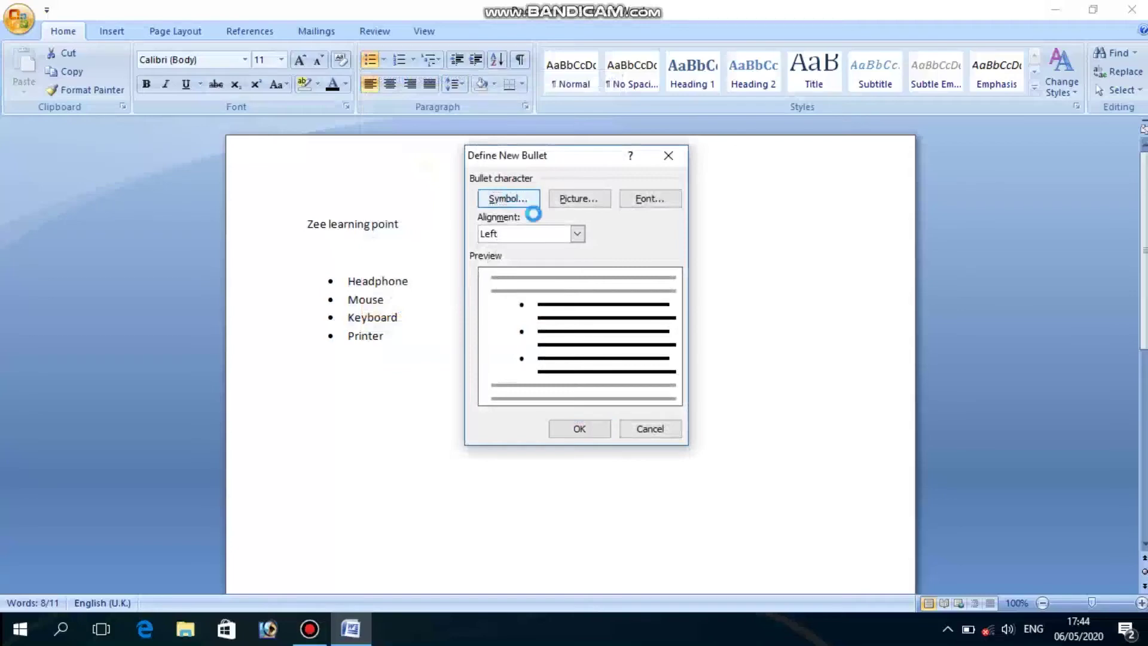
left_click_drag(782, 295, 779, 262)
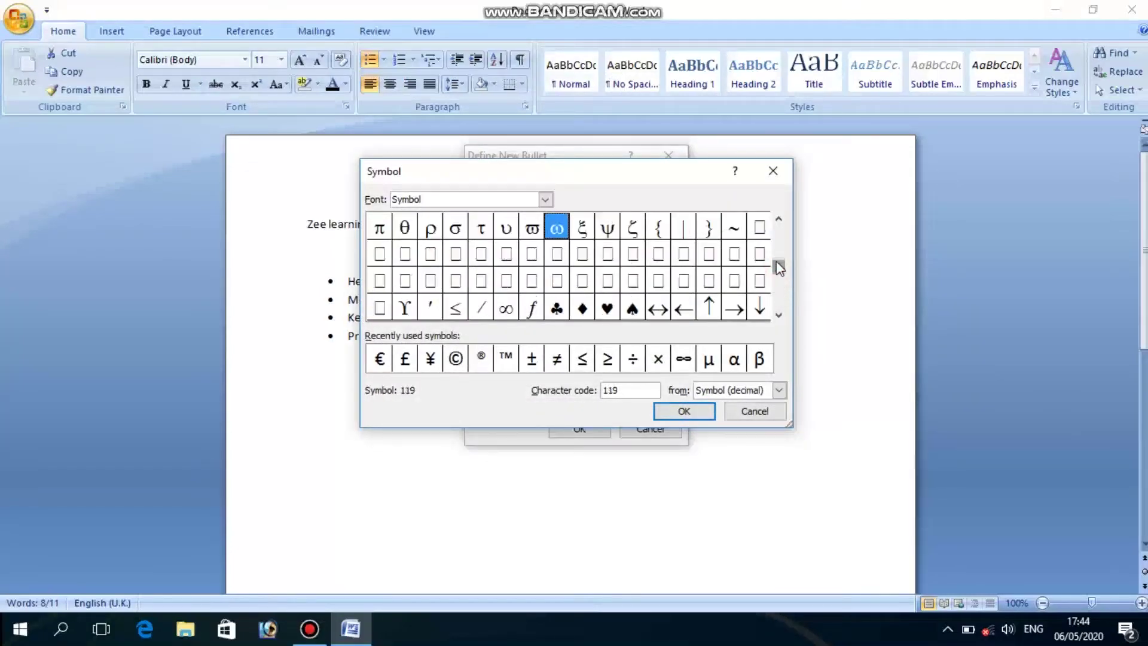
left_click(582, 308)
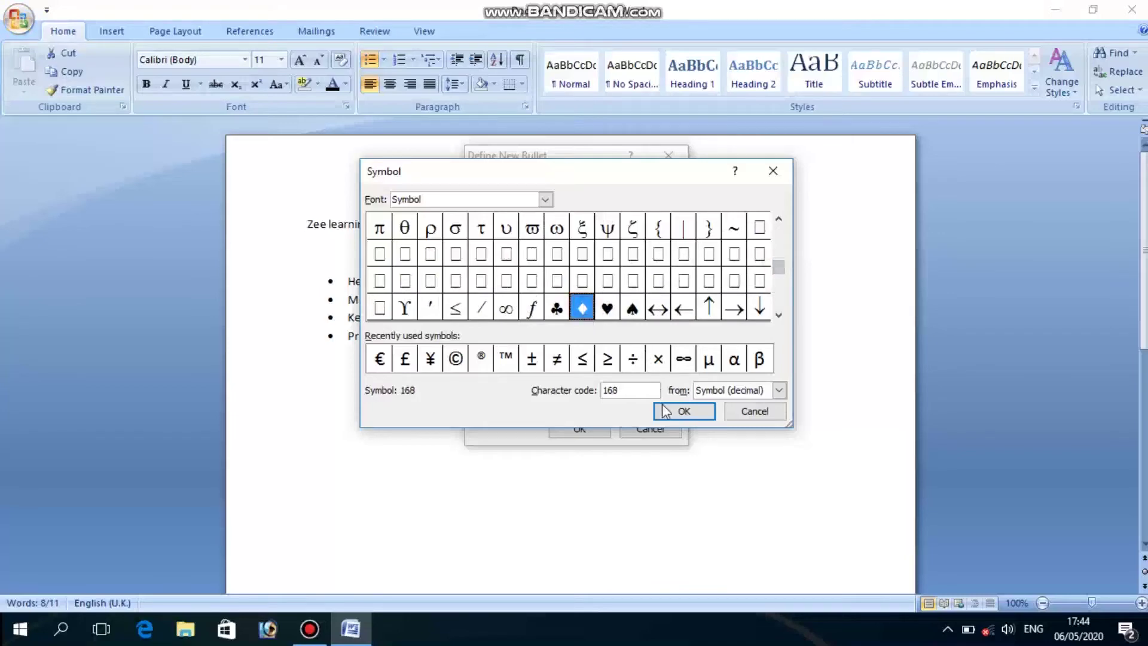
left_click(673, 416)
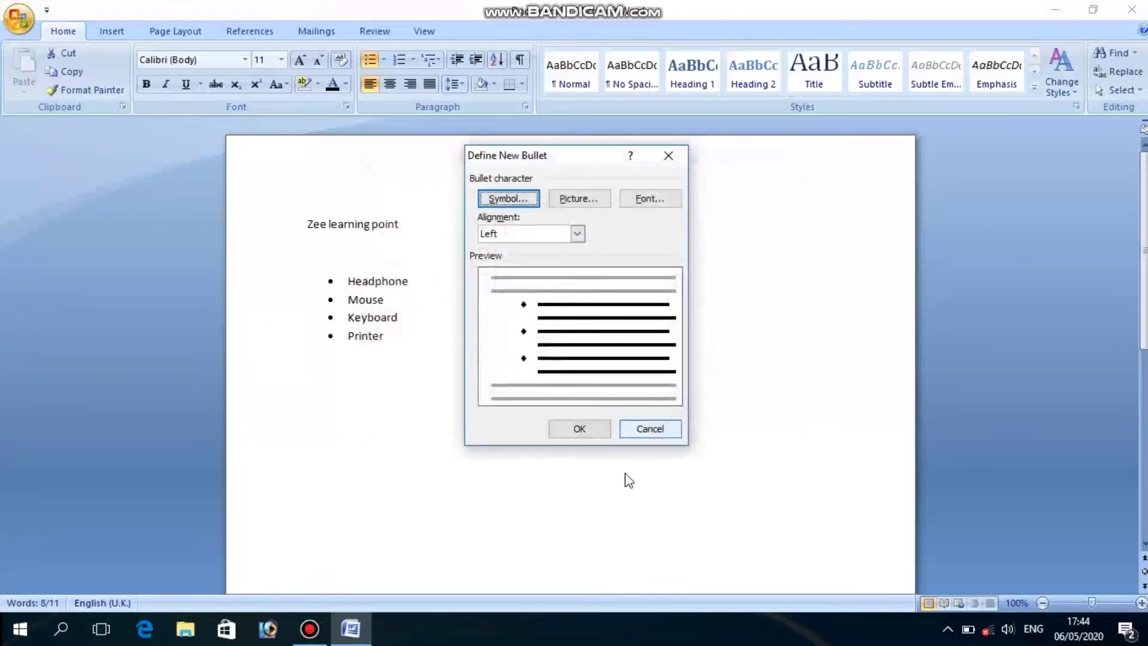
left_click(584, 434)
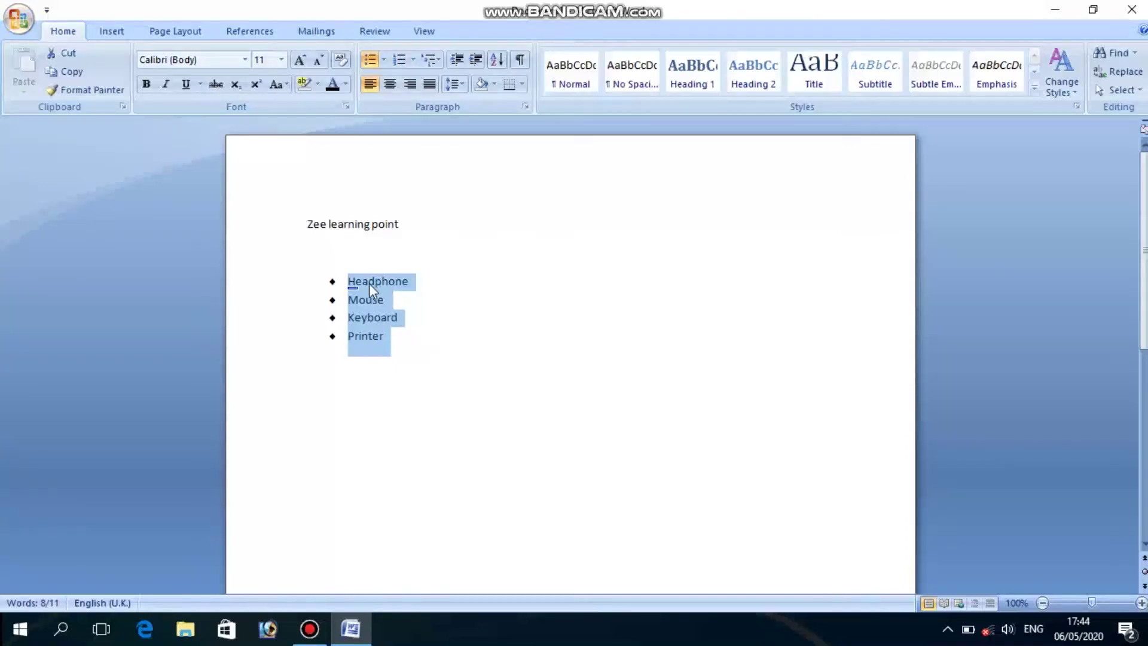
Replace the list's diamond bullets with lowercase Roman numbering (i., ii., iii.)
left_click(413, 59)
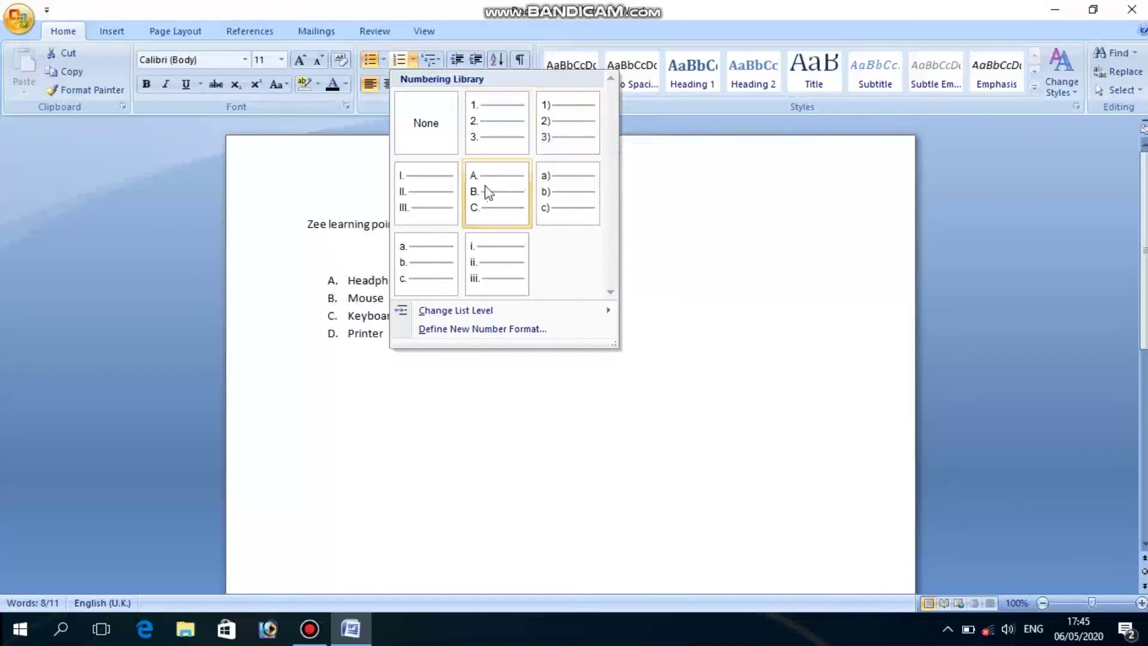
left_click(496, 257)
left_click(397, 339)
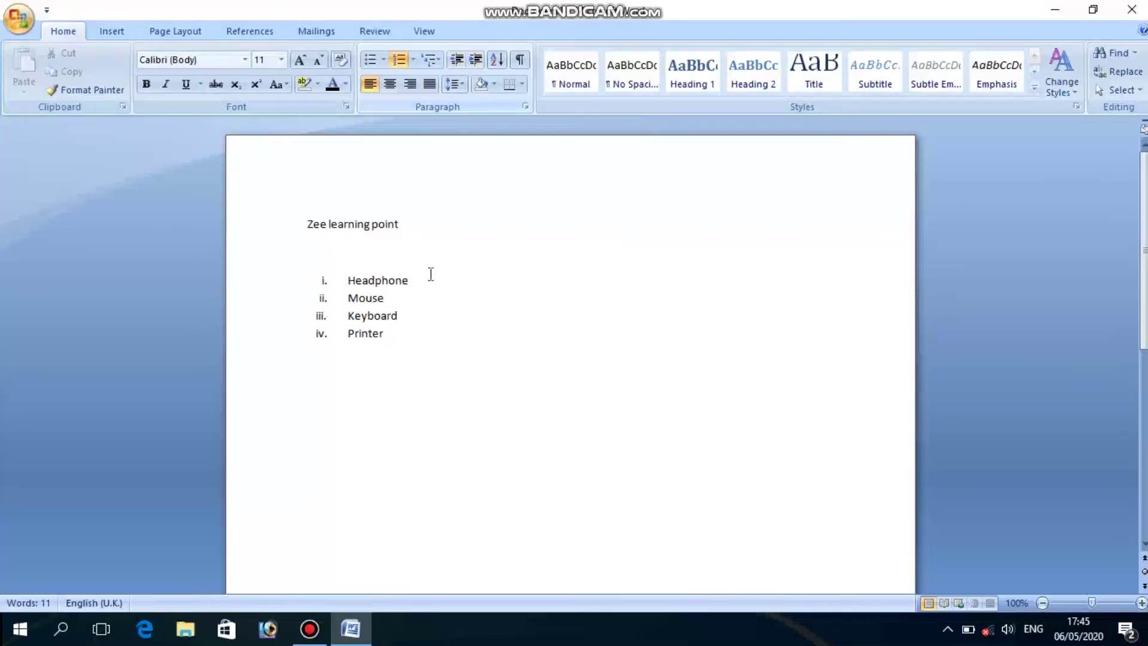
End the numbered list with an empty unnumbered line below "Printer"
left_click(430, 369)
key("Return")
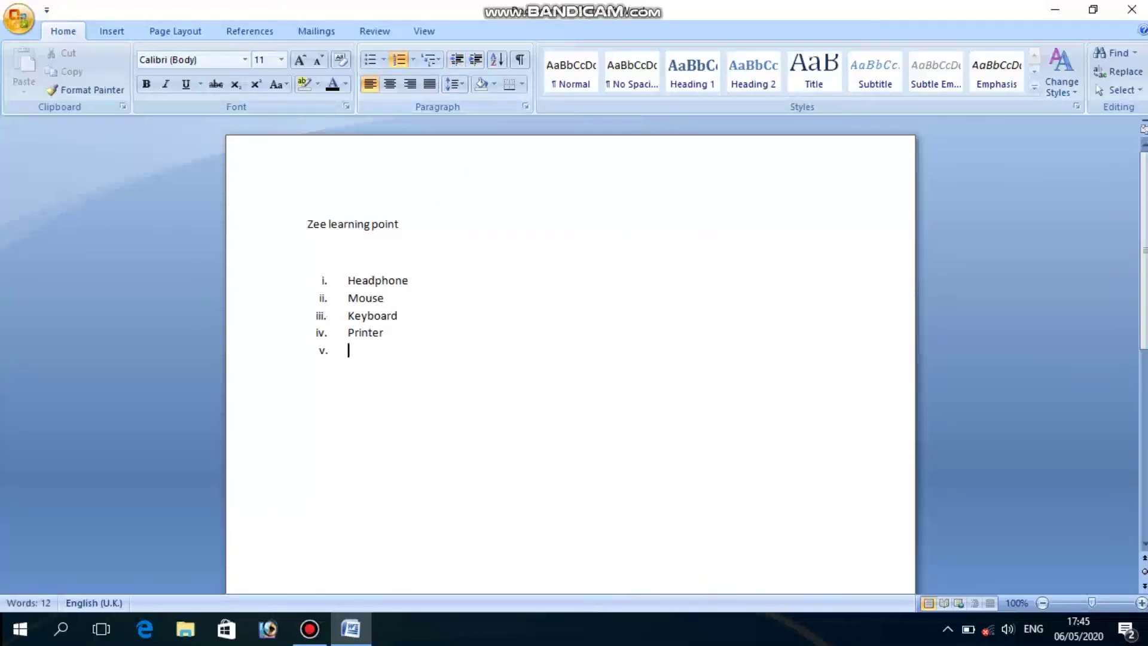
key("BackSpace")
key("BackSpace")
key("BackSpace")
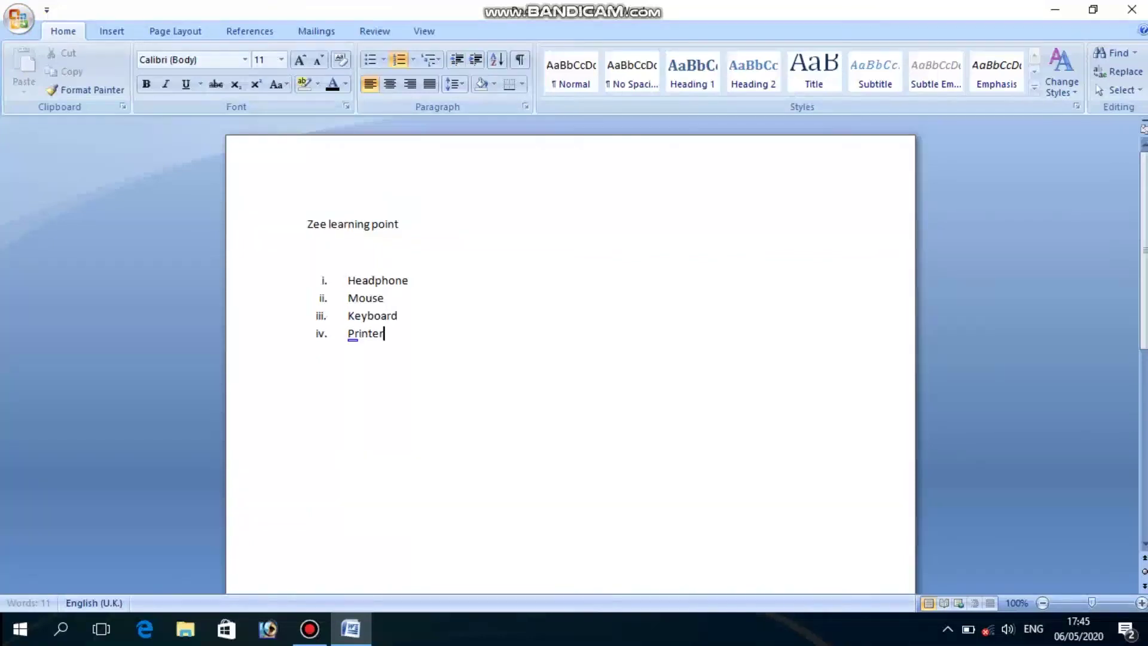
key("Return")
key("BackSpace")
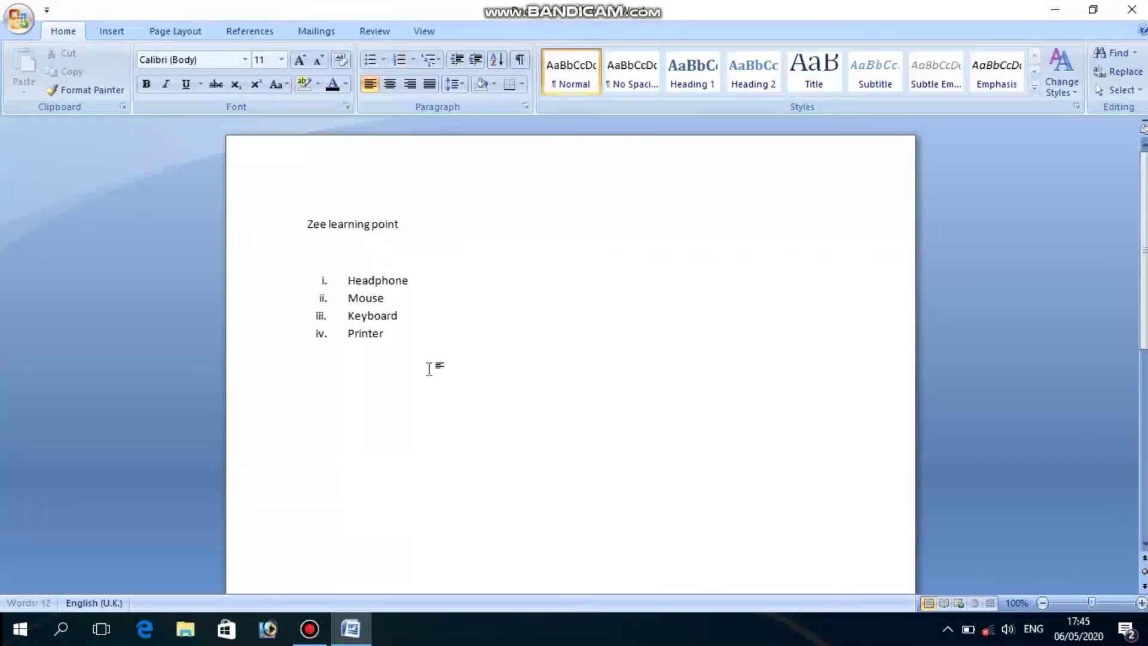
Type the question "1)who is my friend?" on the line below the Roman-numbered list and start a new line
key("BackSpace")
type("1)who is my friend?")
key("Return")
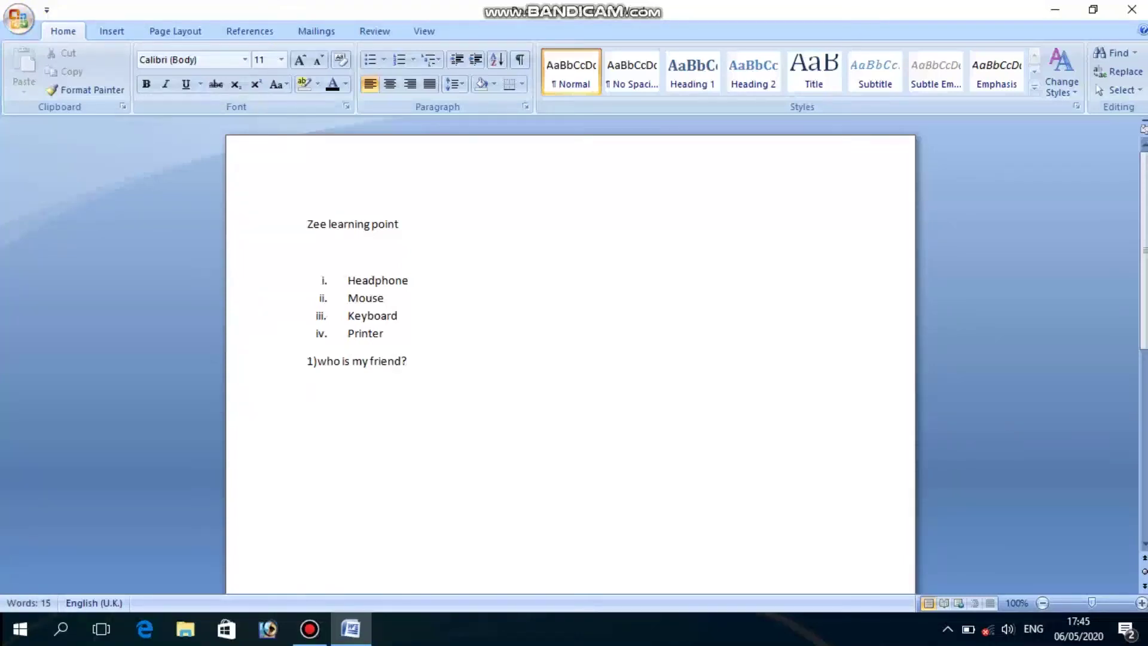
Enter four first names as answer choices, each on its own line below the question
type("Ali")
key("Return")
type("zahid")
key("Return")
type("nawaz")
key("Return")
type("gul")
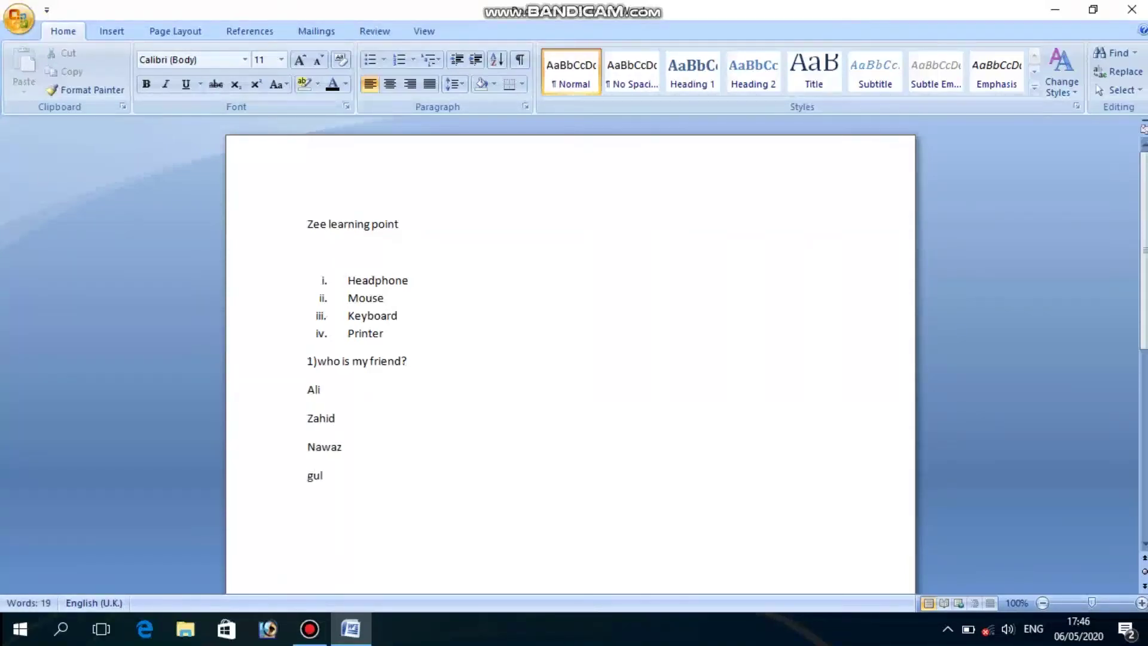
key("BackSpace")
Apply lowercase letter numbering with parentheses (a), b), c)) to the four names below the question
left_click_drag(351, 478, 302, 393)
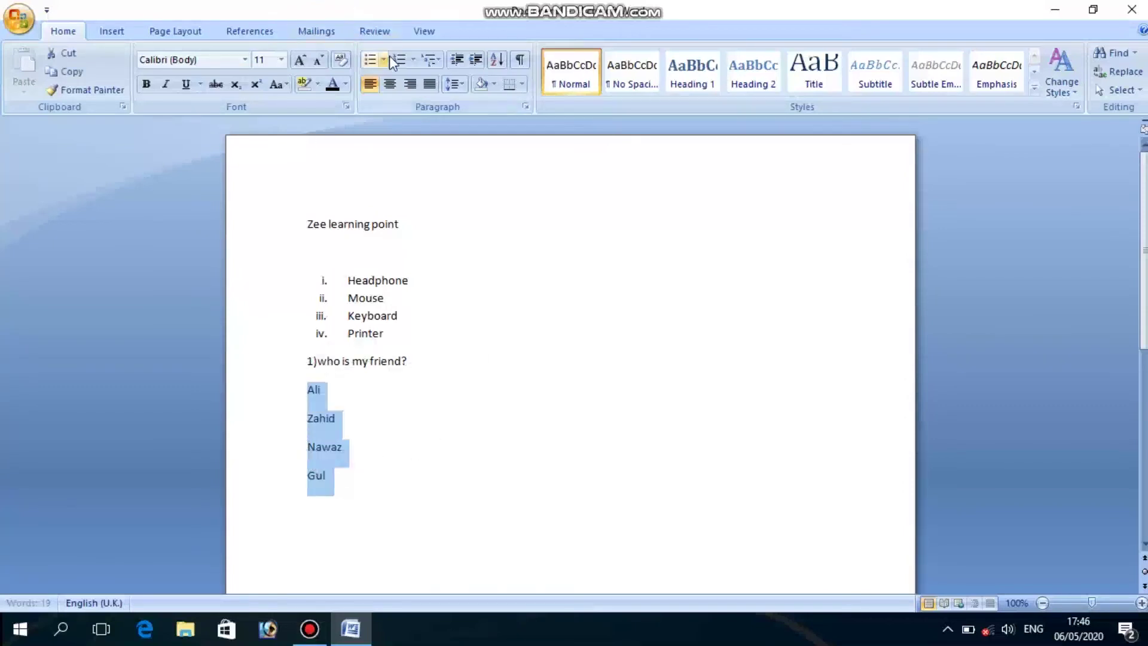
left_click(412, 60)
left_click(569, 279)
left_click(375, 453)
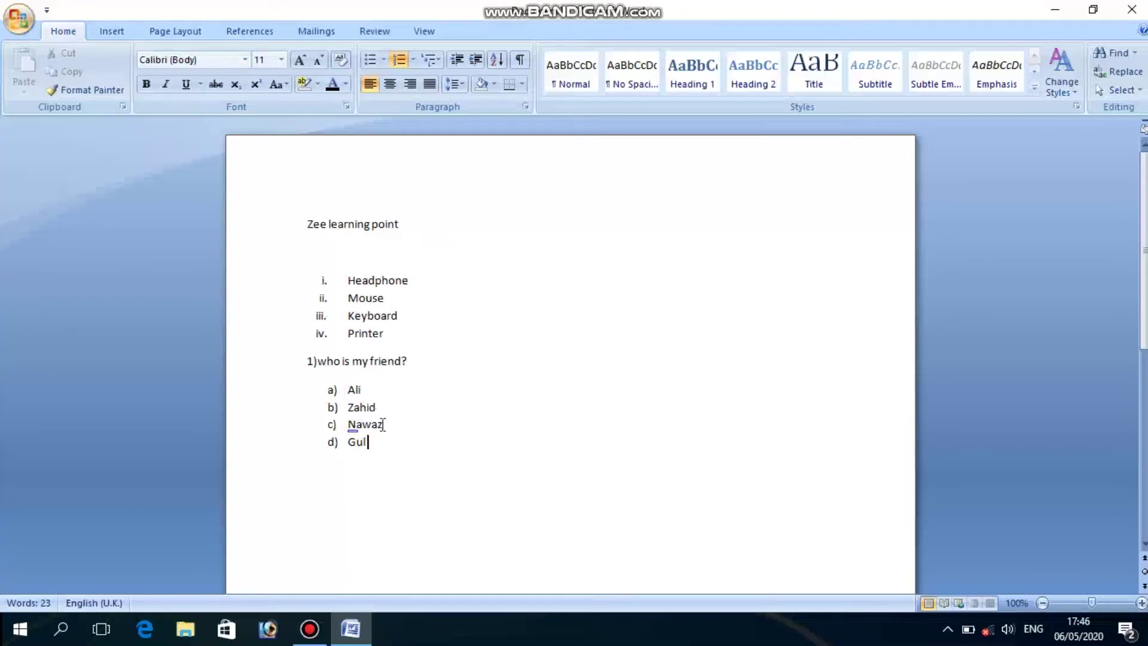
left_click(314, 362)
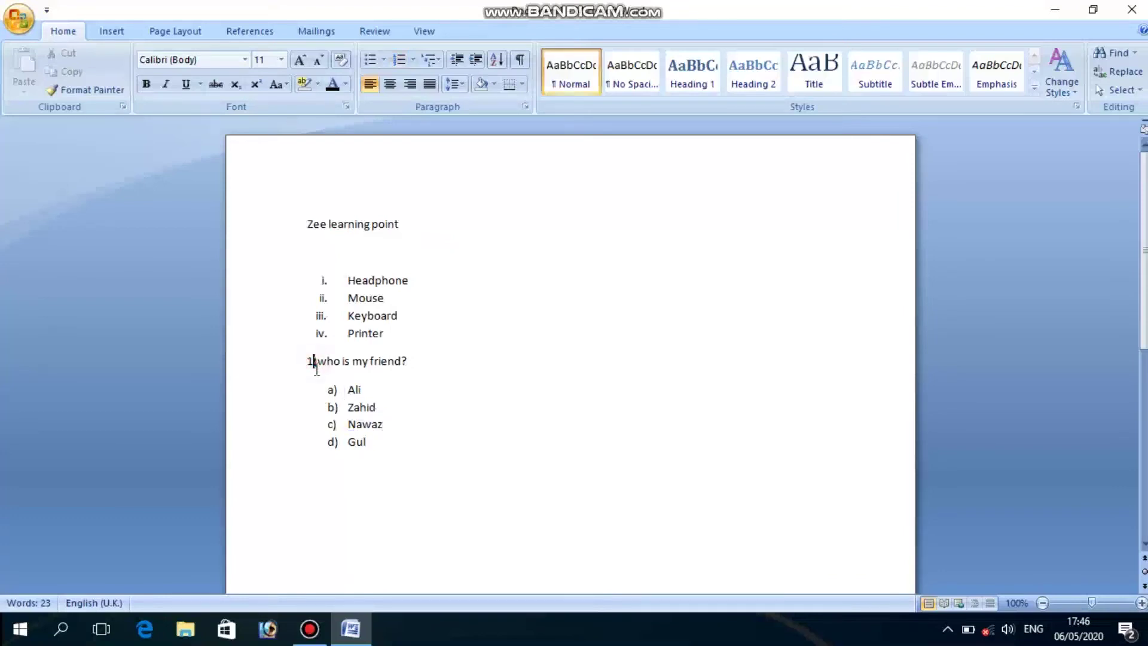
left_click(347, 397)
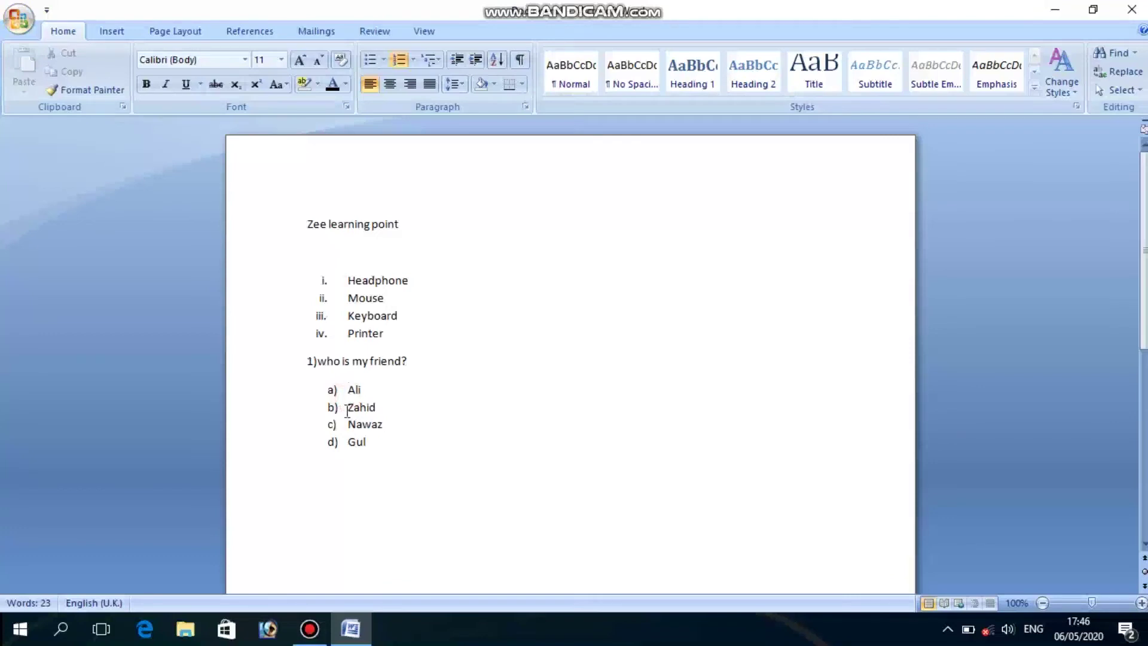
Increase the indent of the four lettered names by six levels
scroll(349, 402, "down", 2)
left_click_drag(349, 413, 345, 316)
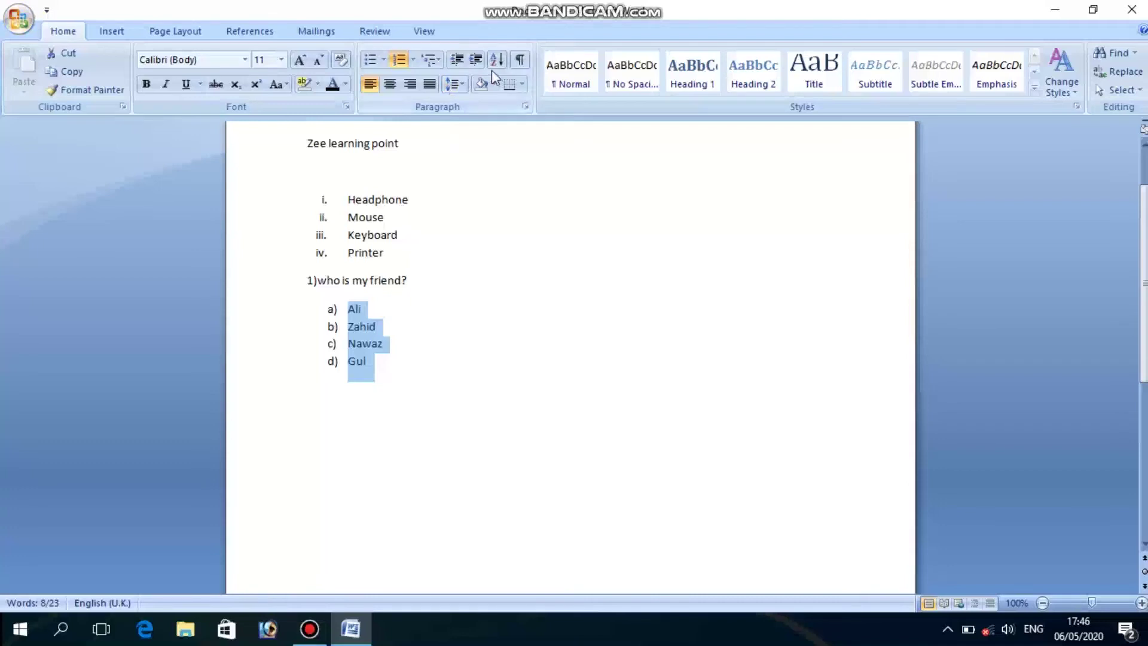
left_click(477, 59)
left_click(477, 60)
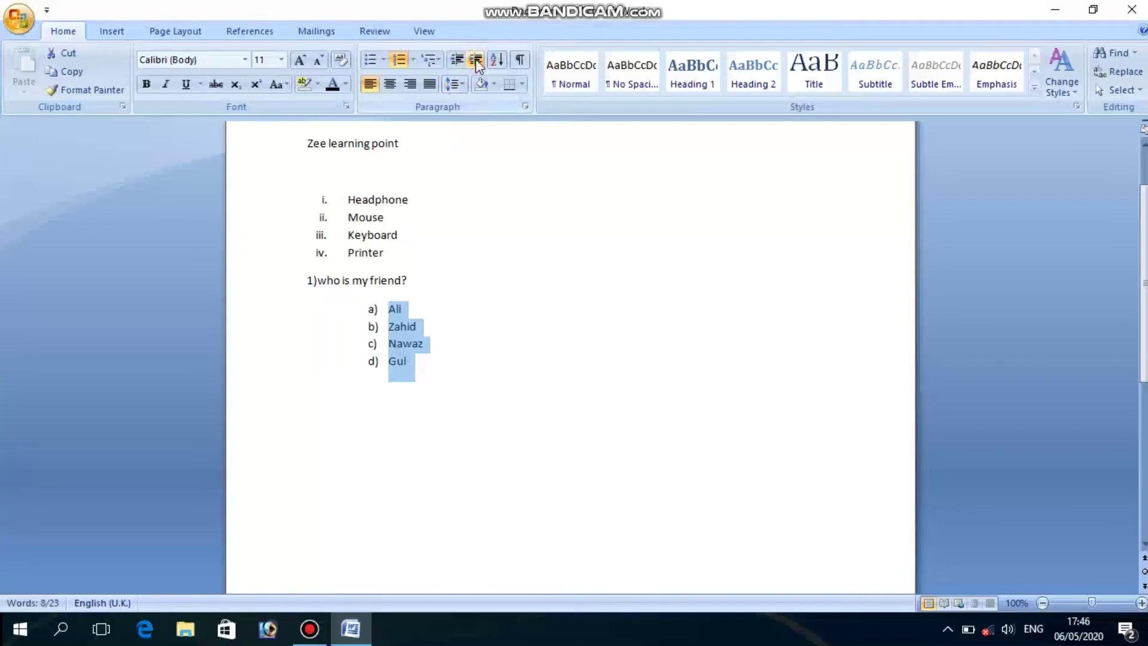
left_click(476, 59)
left_click(476, 59)
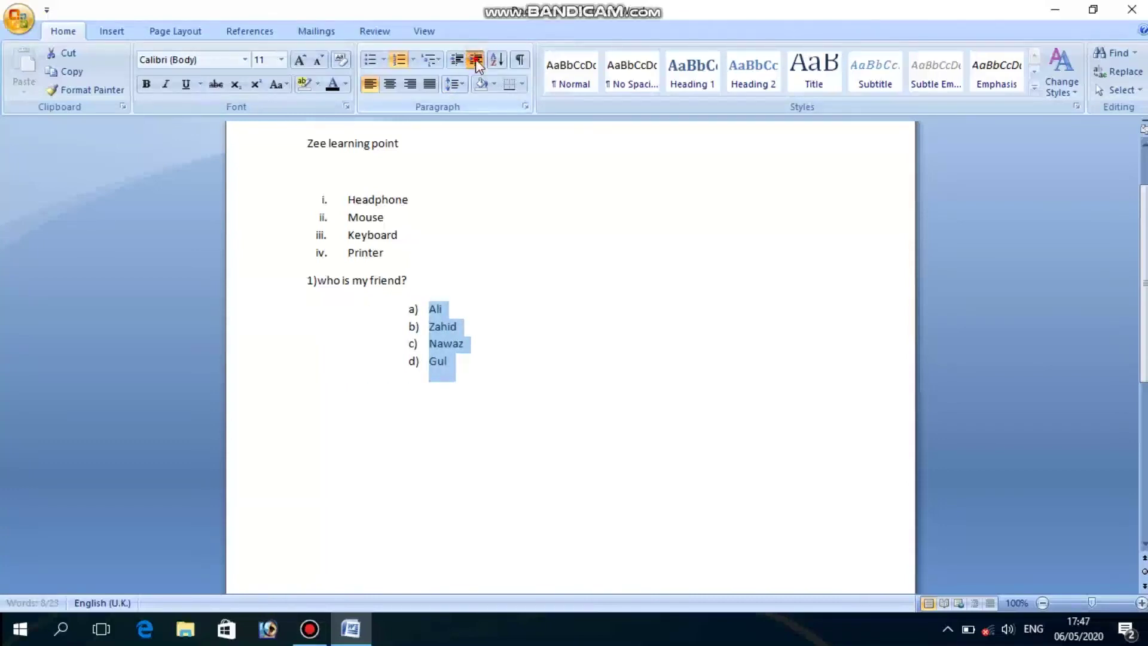
left_click(476, 59)
left_click(475, 59)
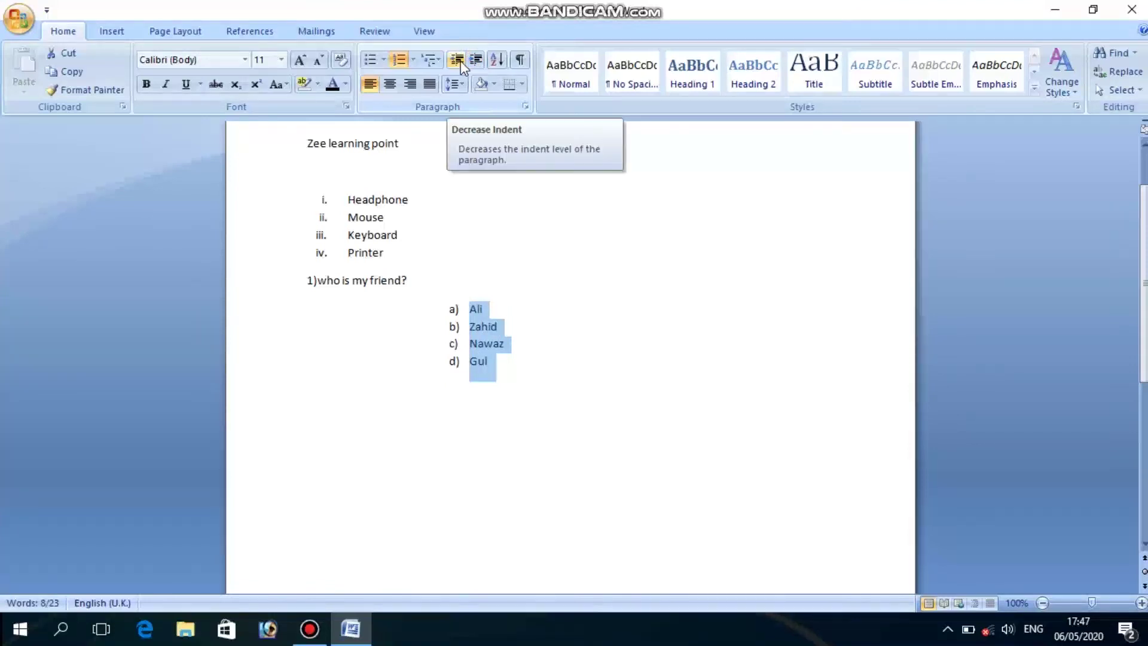
Decrease the indent of the four lettered names by four levels
left_click(457, 60)
left_click(457, 60)
left_click(457, 59)
left_click(458, 60)
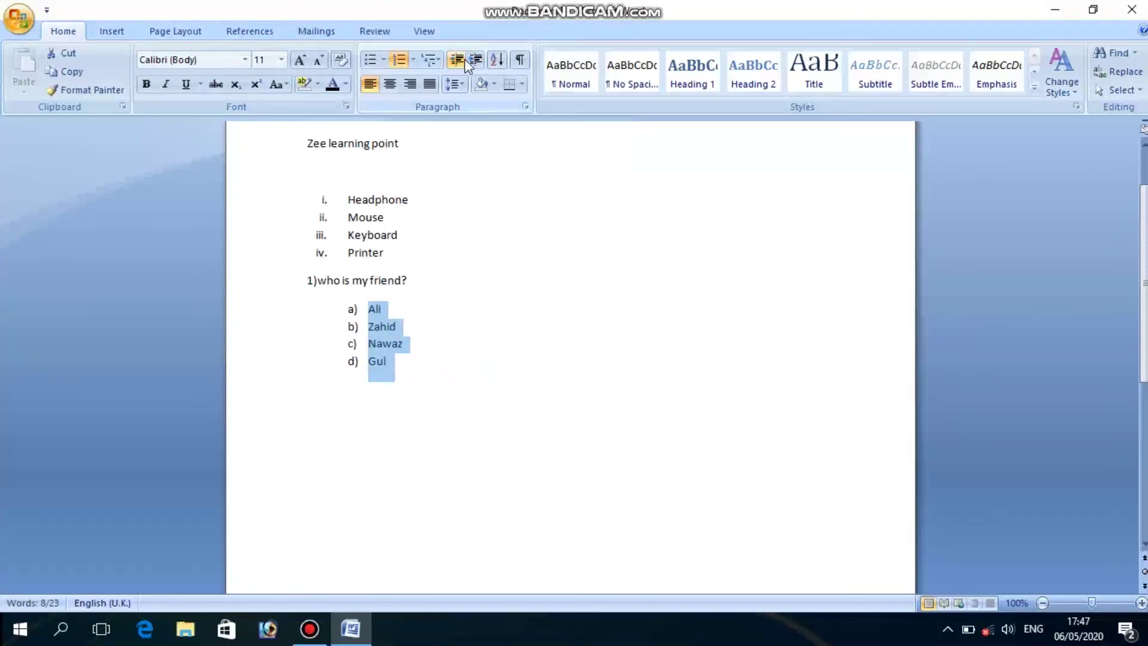
Type the question "Which is the capital city of pakistan?" on the empty line below the lettered list
left_click(393, 426)
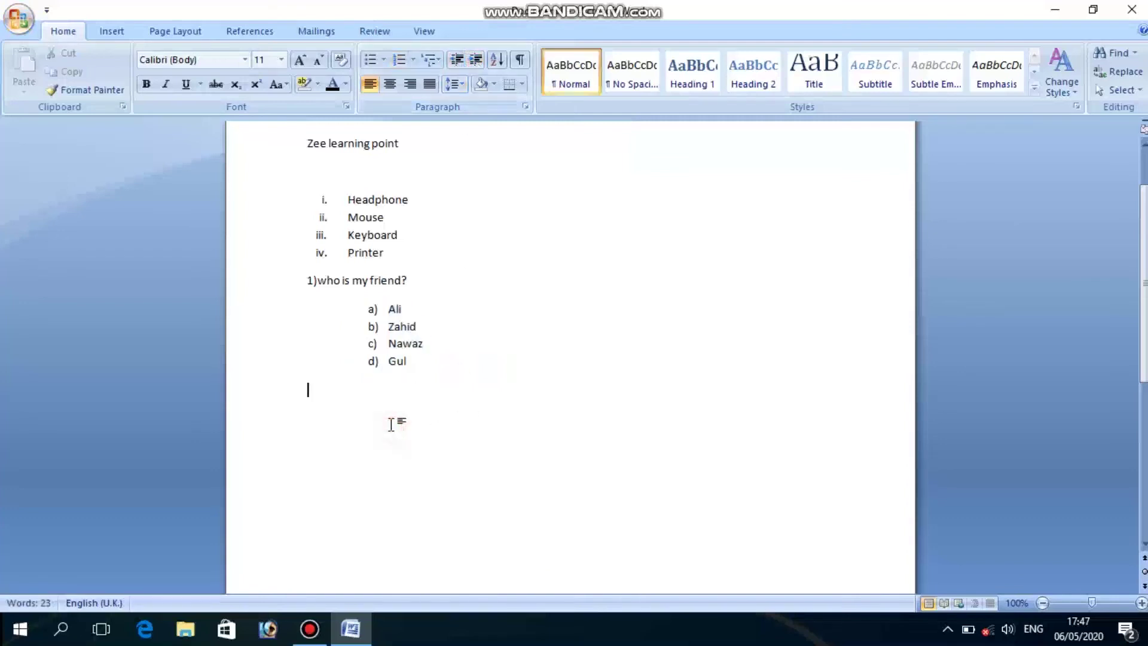
type("Which is the capital city of pakistan?")
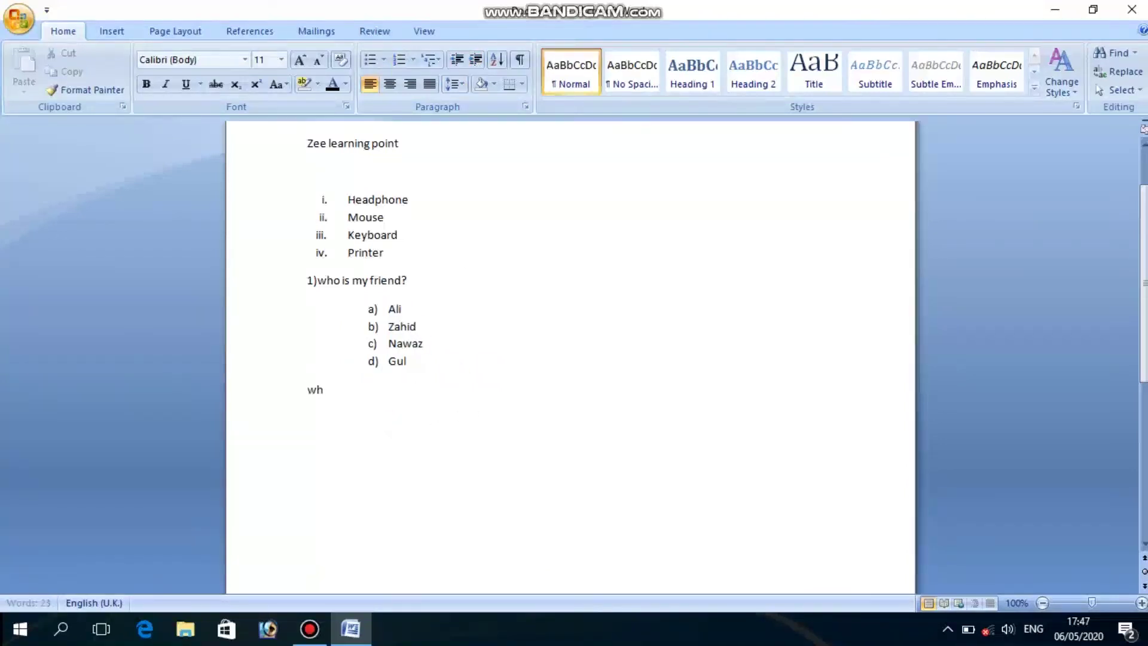
key("Return")
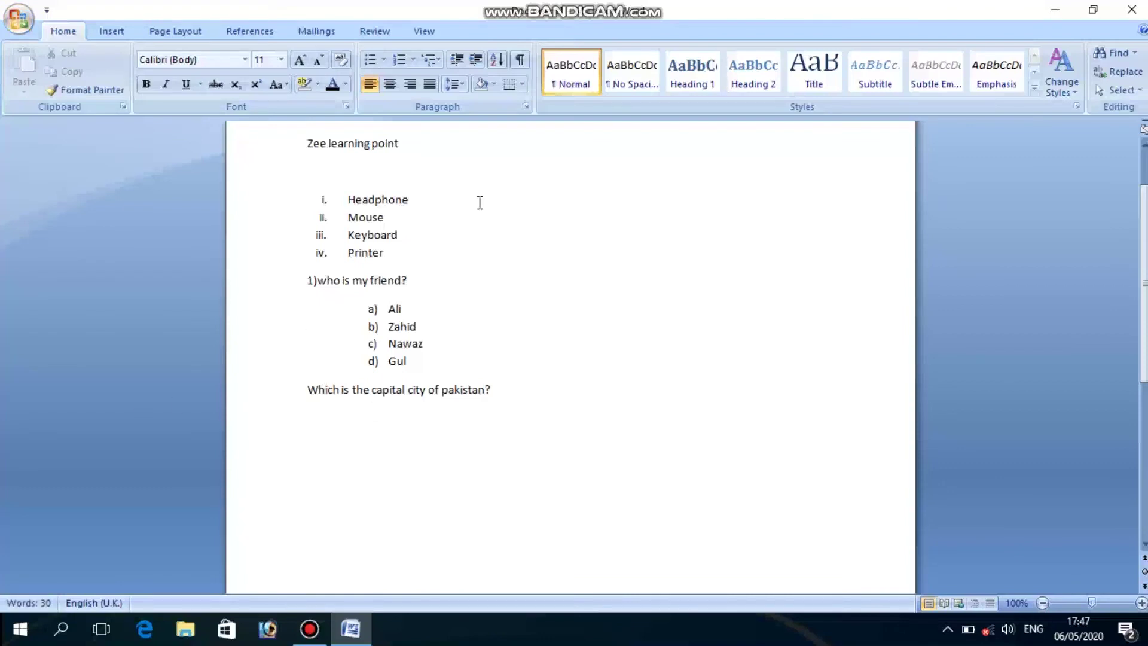
left_click(403, 340)
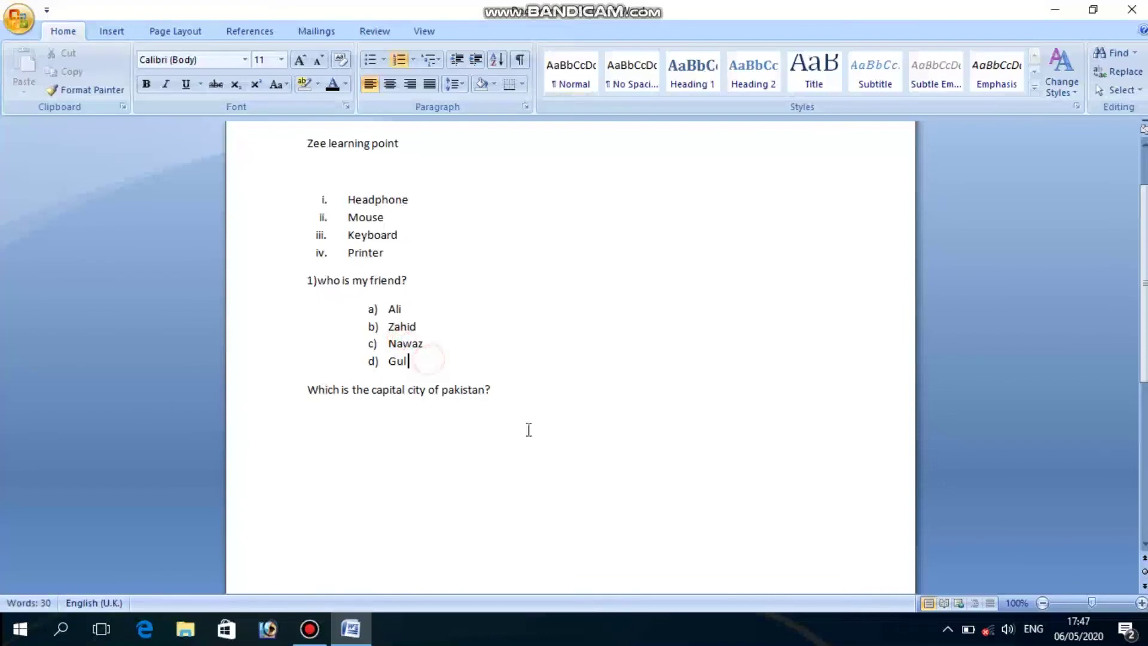
left_click(544, 412)
left_click_drag(498, 417, 388, 343)
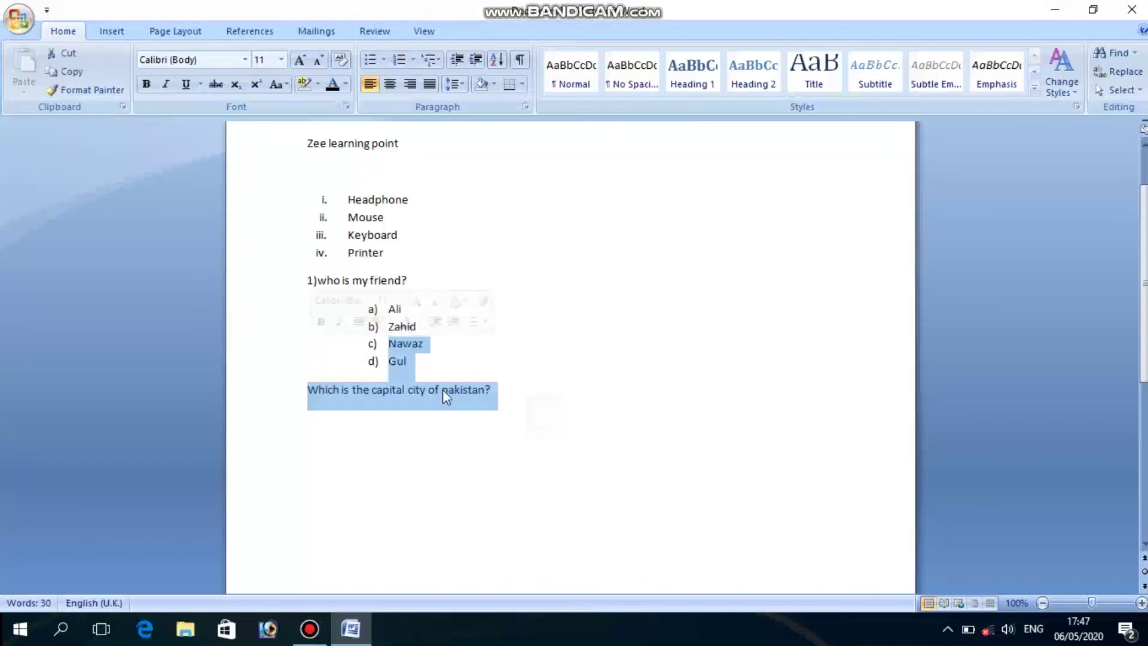
left_click(412, 342)
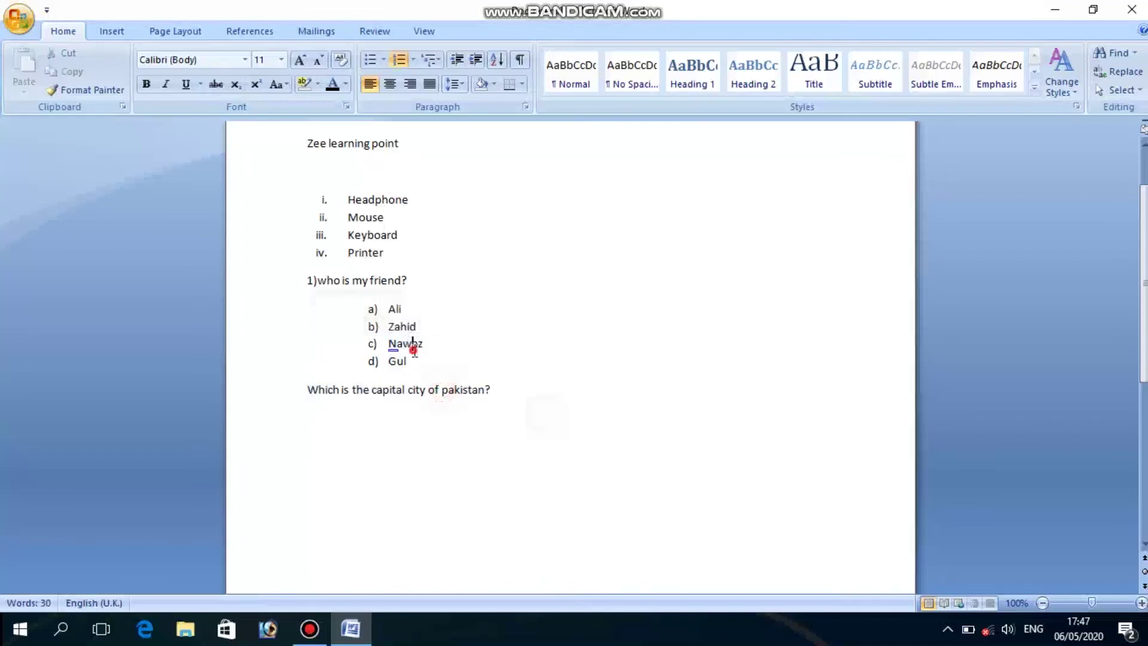
left_click(494, 67)
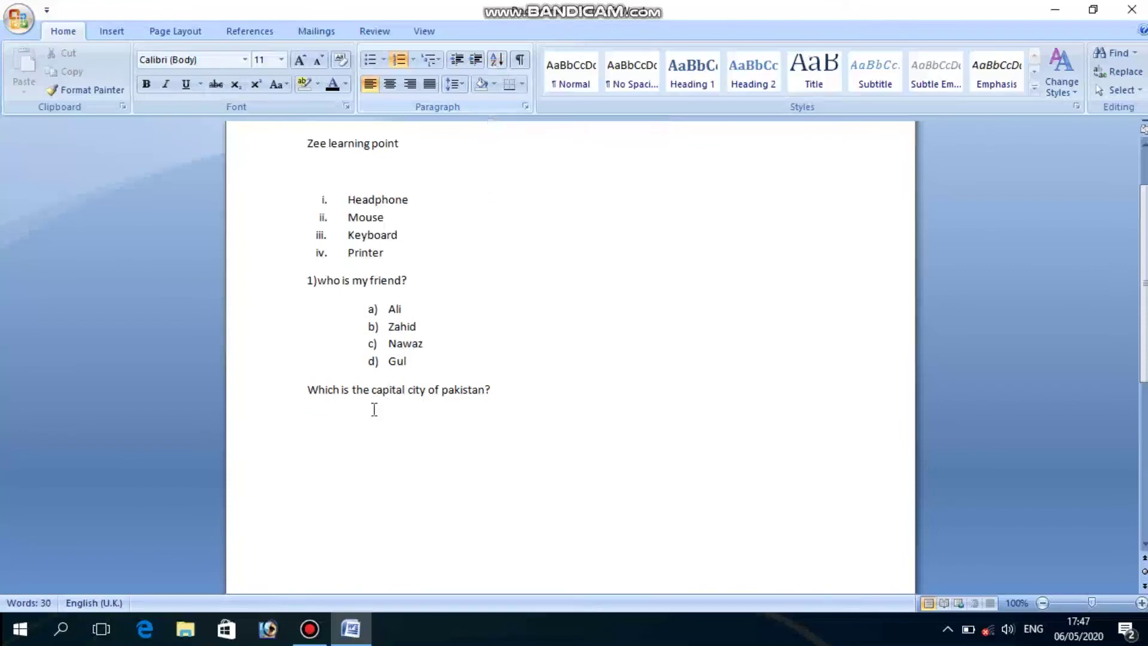
Enter four first names in reverse alphabetical order on separate lines below the capital city question, leaving an empty line above them
left_click(521, 403)
key("Return")
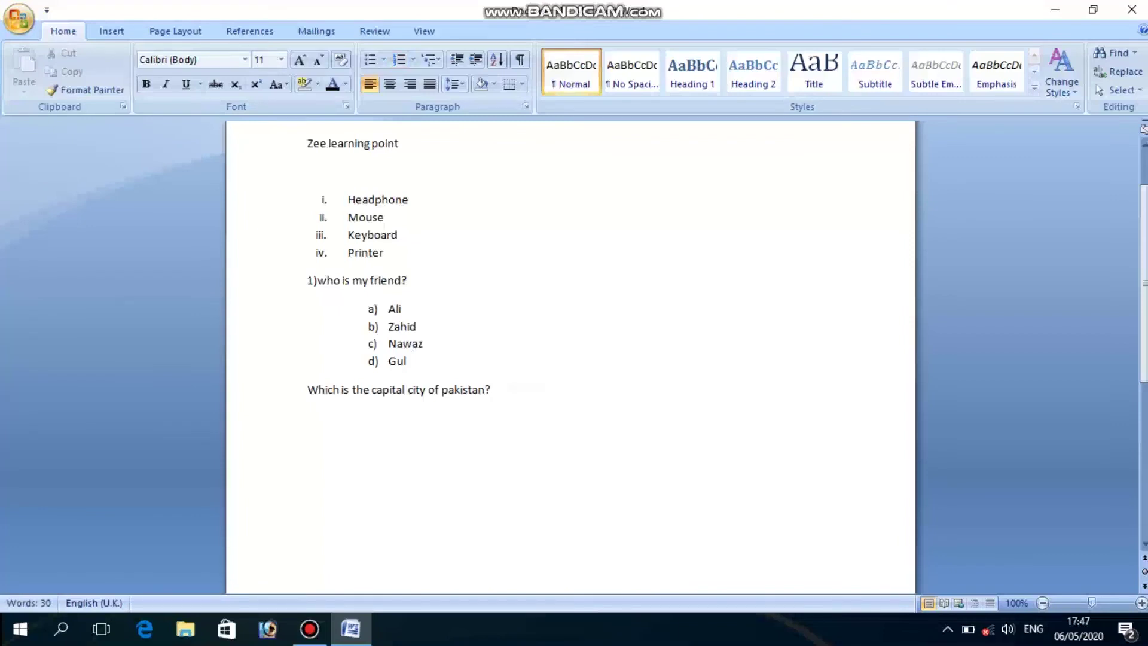
key("Return")
type("Zahid")
key("Return")
type("Yar")
key("BackSpace")
key("BackSpace")
key("BackSpace")
key("BackSpace")
type("Tahir")
key("Return")
type("Gulawaz")
key("Return")
type("ali")
key("Return")
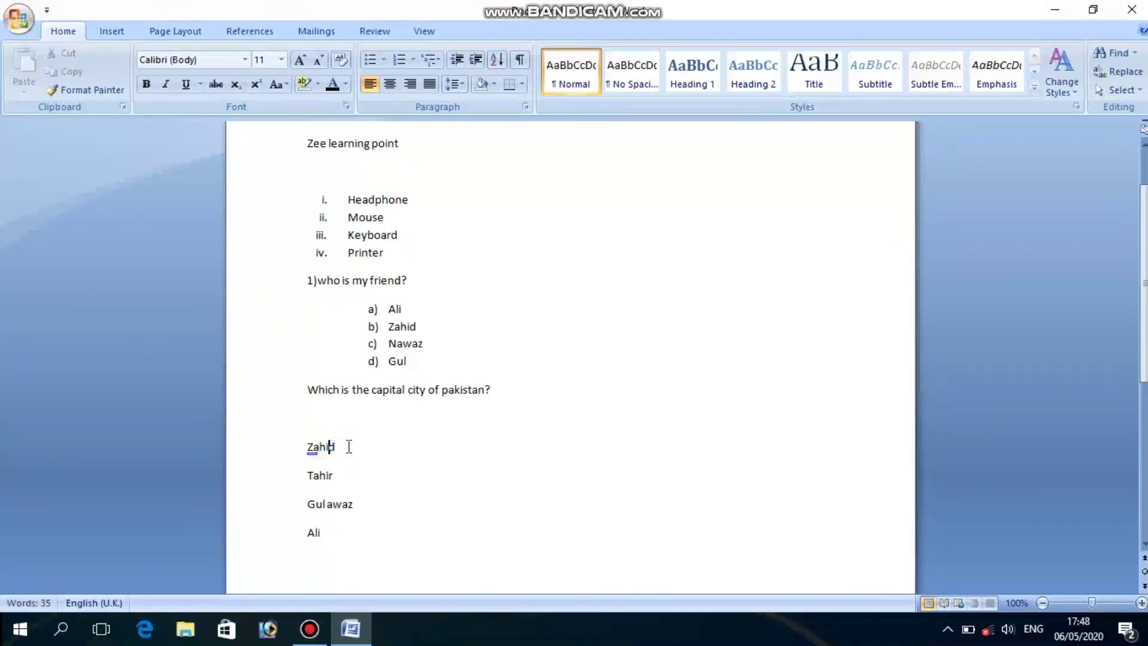
Sort the four unnumbered names by paragraph text in ascending order, with no header row
mouse_move(310, 444)
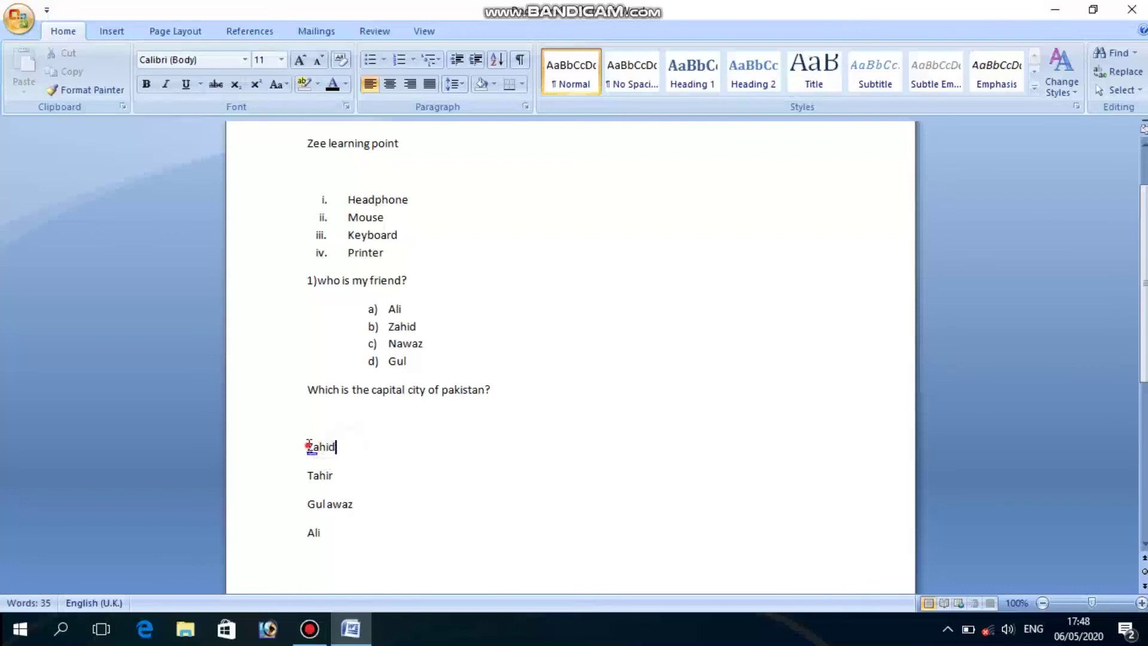
mouse_move(315, 546)
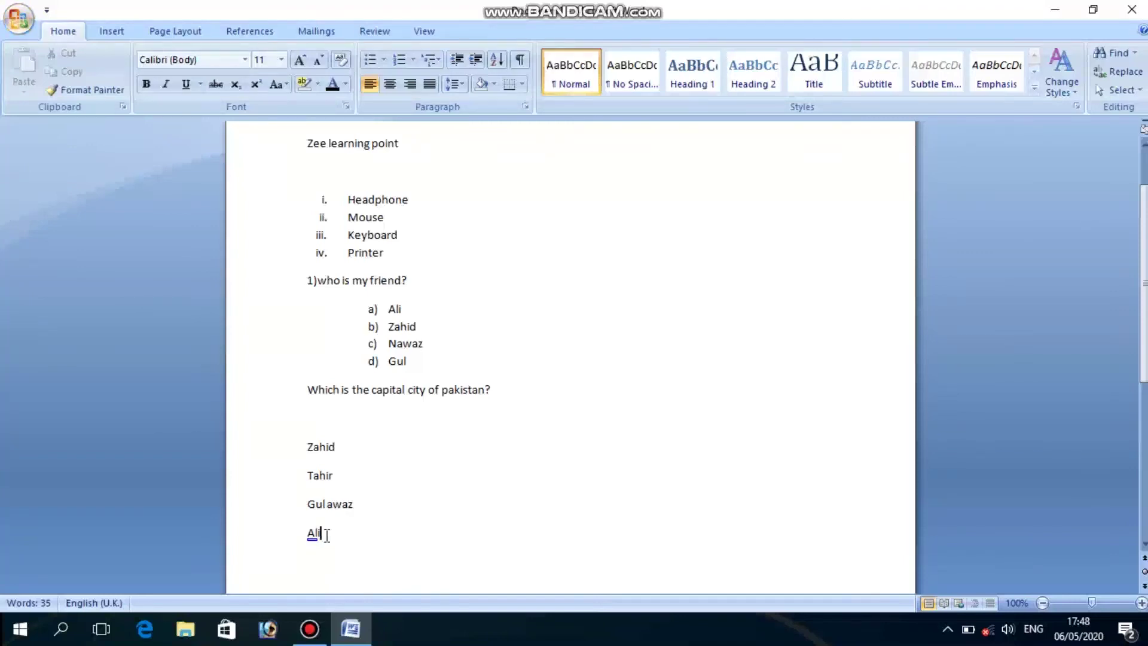
left_click_drag(327, 534, 299, 453)
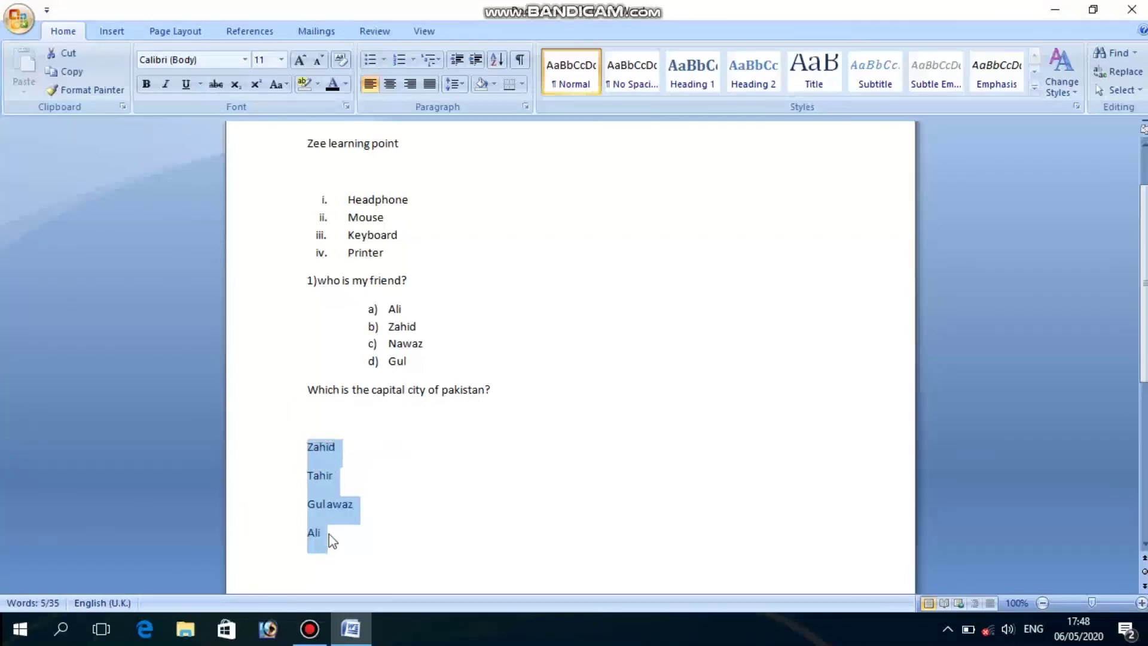
left_click(497, 60)
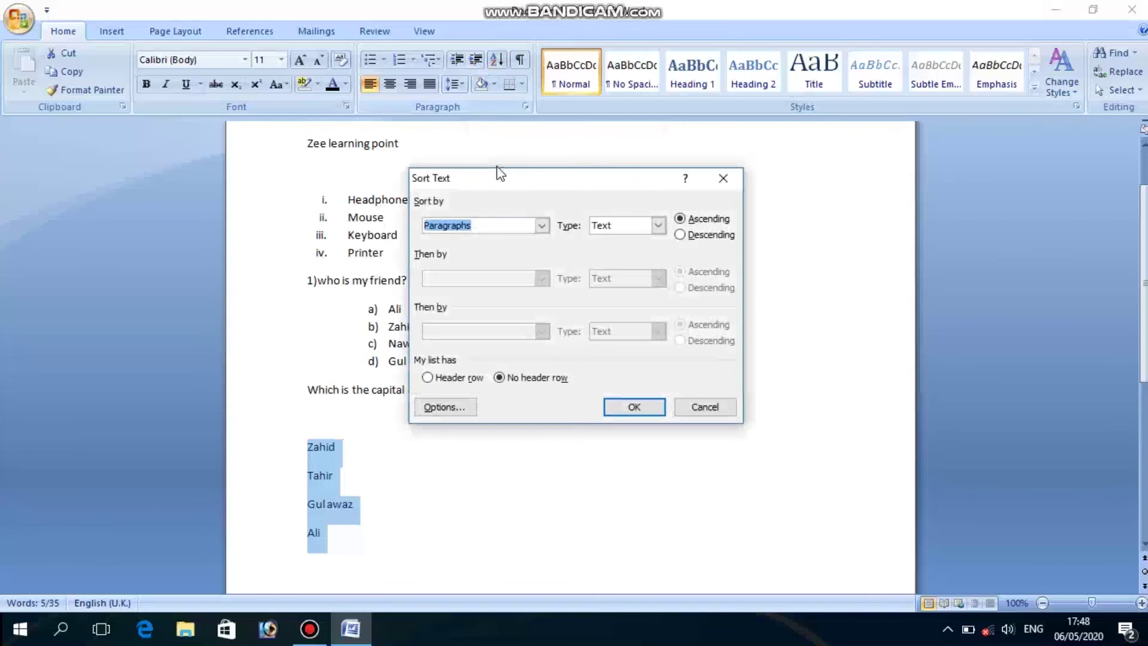
left_click_drag(411, 136, 342, 81)
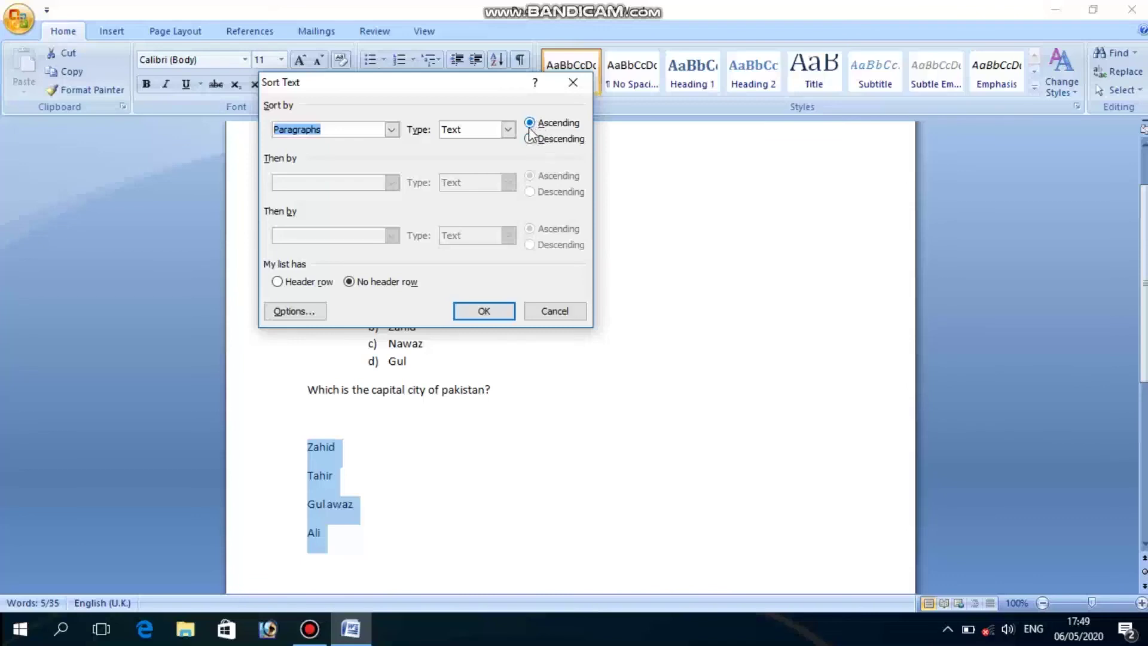
left_click_drag(451, 84, 385, 46)
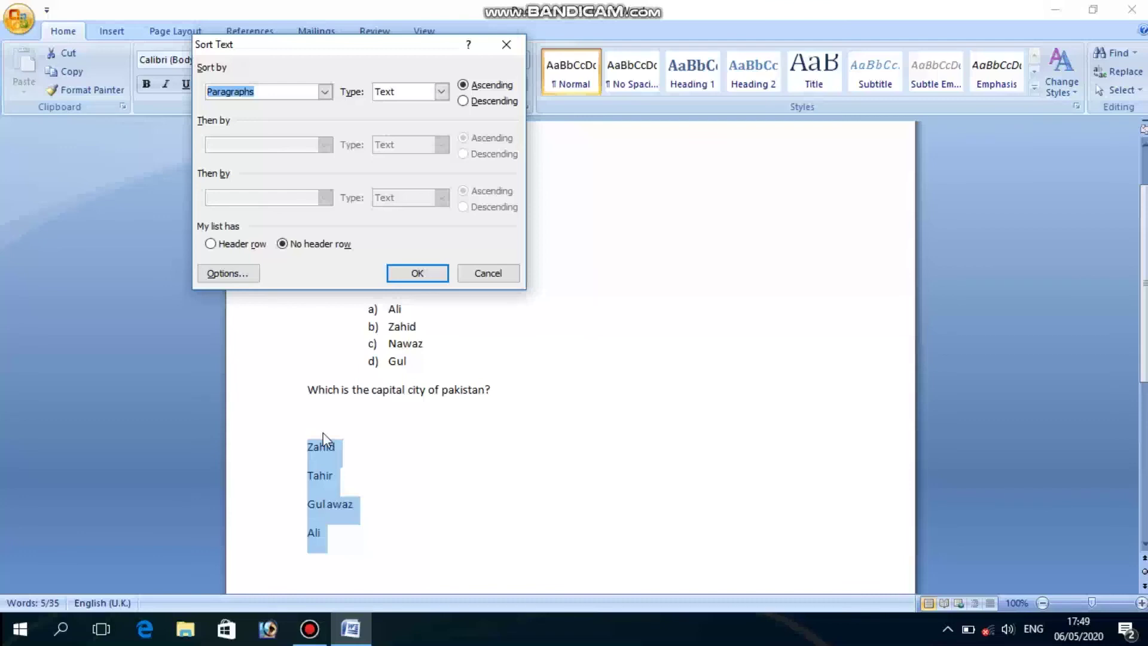
left_click(470, 101)
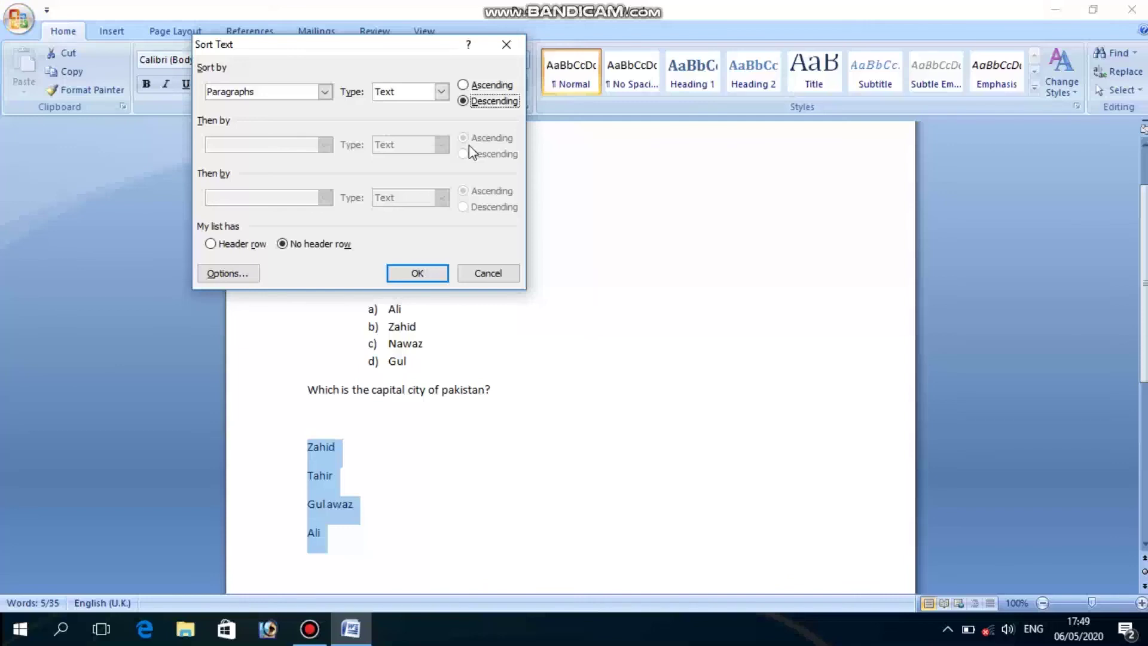
left_click(482, 85)
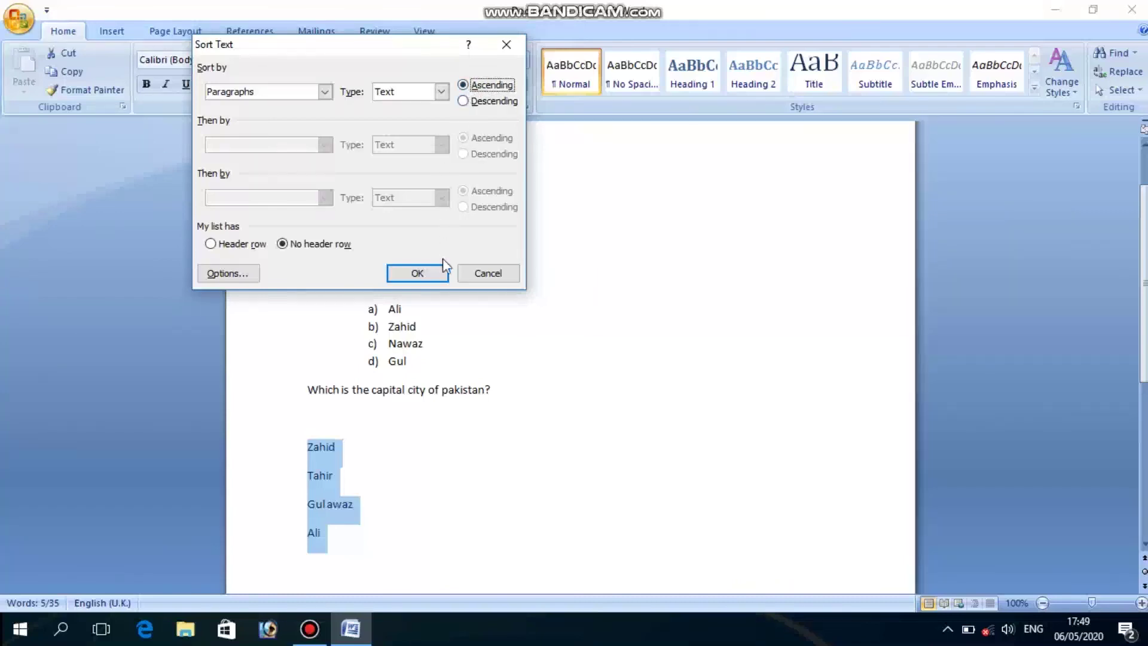
left_click(432, 275)
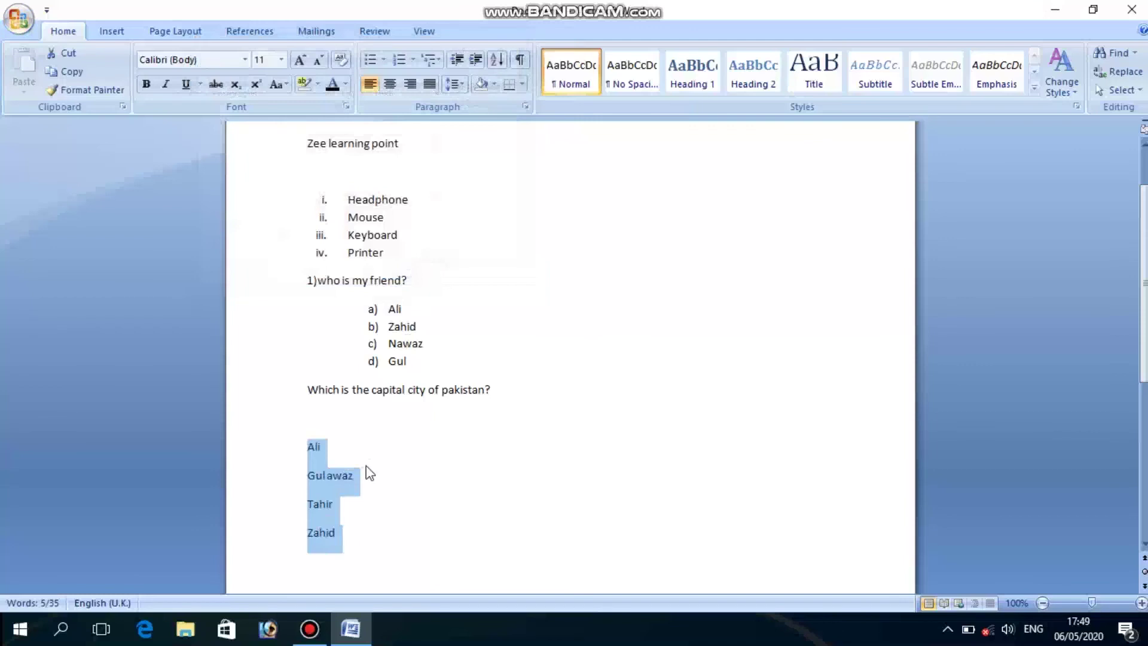
left_click(359, 514)
left_click(328, 447)
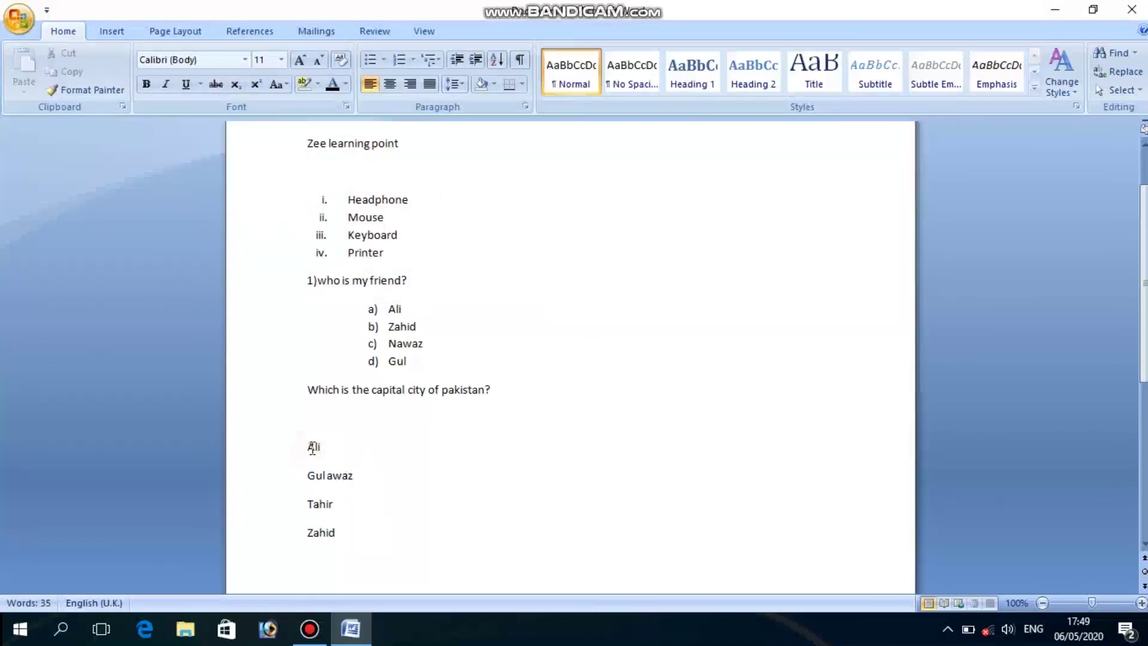
left_click(324, 448)
Type the numbers 1 to 8 on separate lines below the sorted names, leaving an empty line above them
left_click(351, 533)
key("Return")
key("Return")
type("1")
key("Return")
type("2")
key("Return")
type("3")
key("Return")
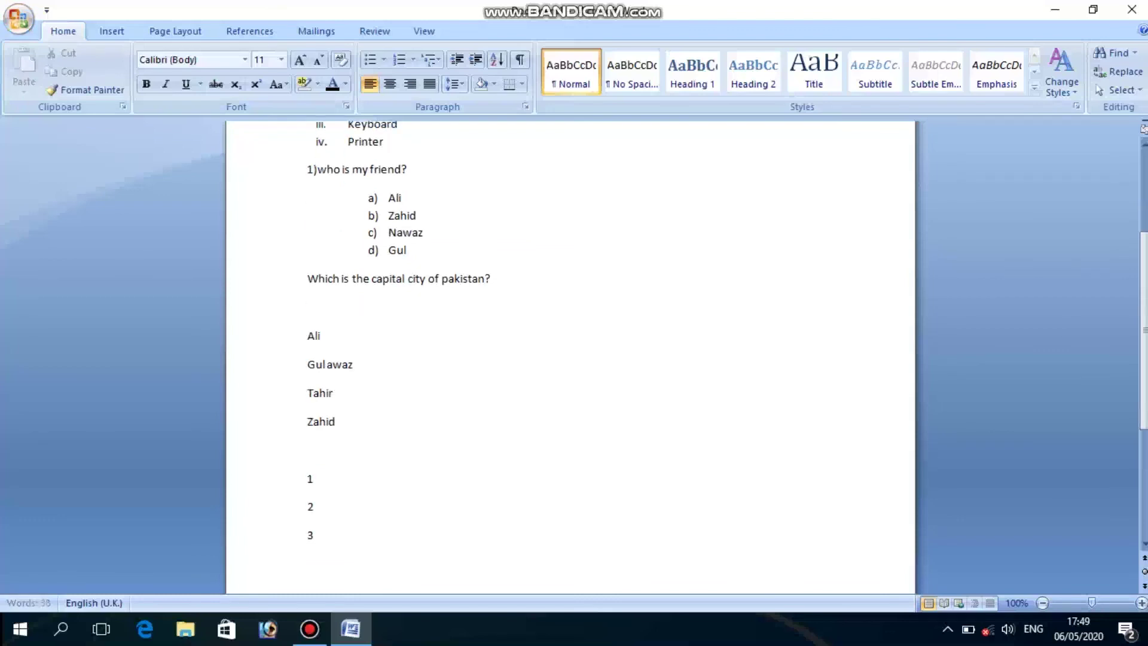
type("4")
key("Return")
type("6")
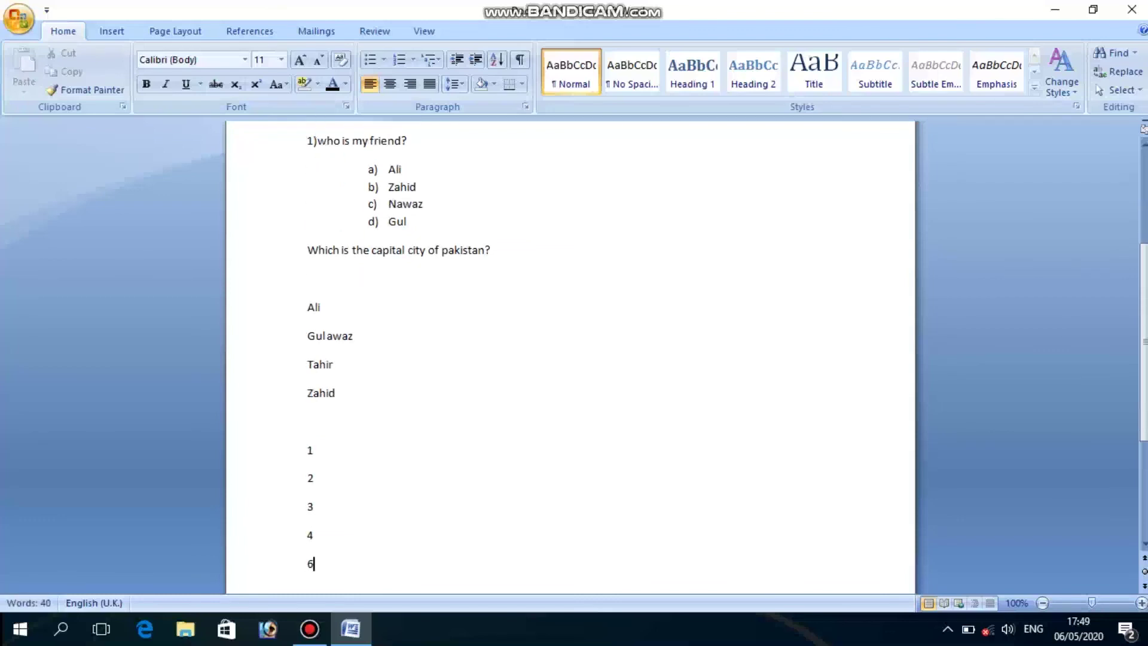
key("BackSpace")
type("4")
key("BackSpace")
key("Return")
type("5")
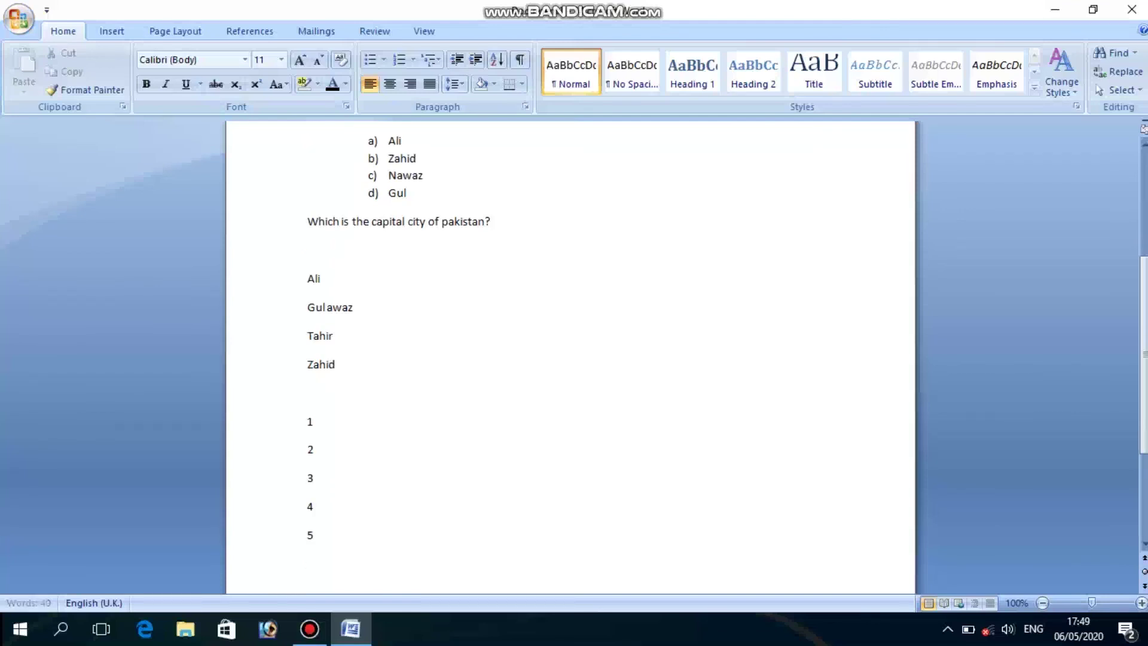
key("Return")
type("7")
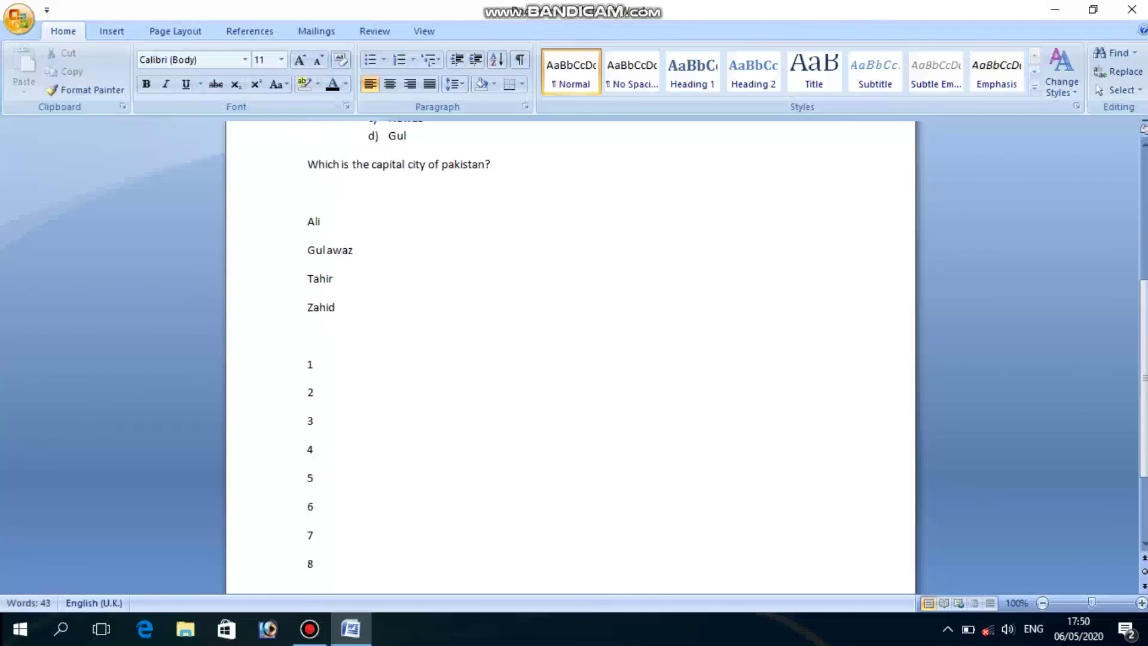
Sort the numbers 1 to 8 in descending order by paragraph, as number type with no header row
left_click_drag(317, 559, 287, 376)
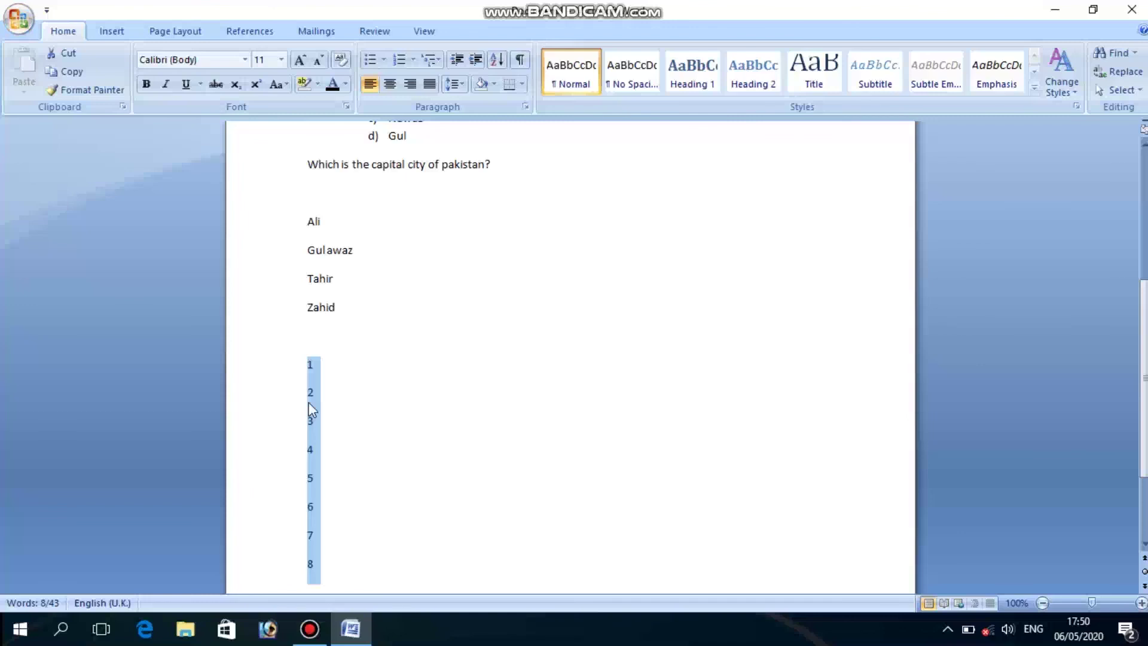
left_click(498, 60)
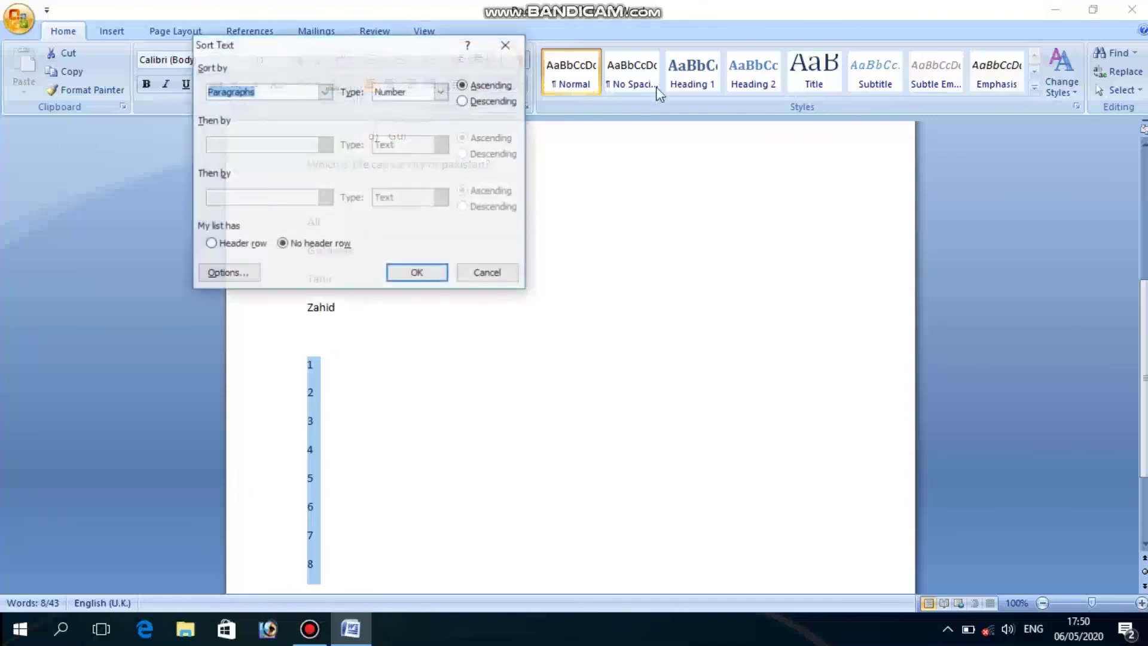
left_click(510, 103)
left_click(417, 275)
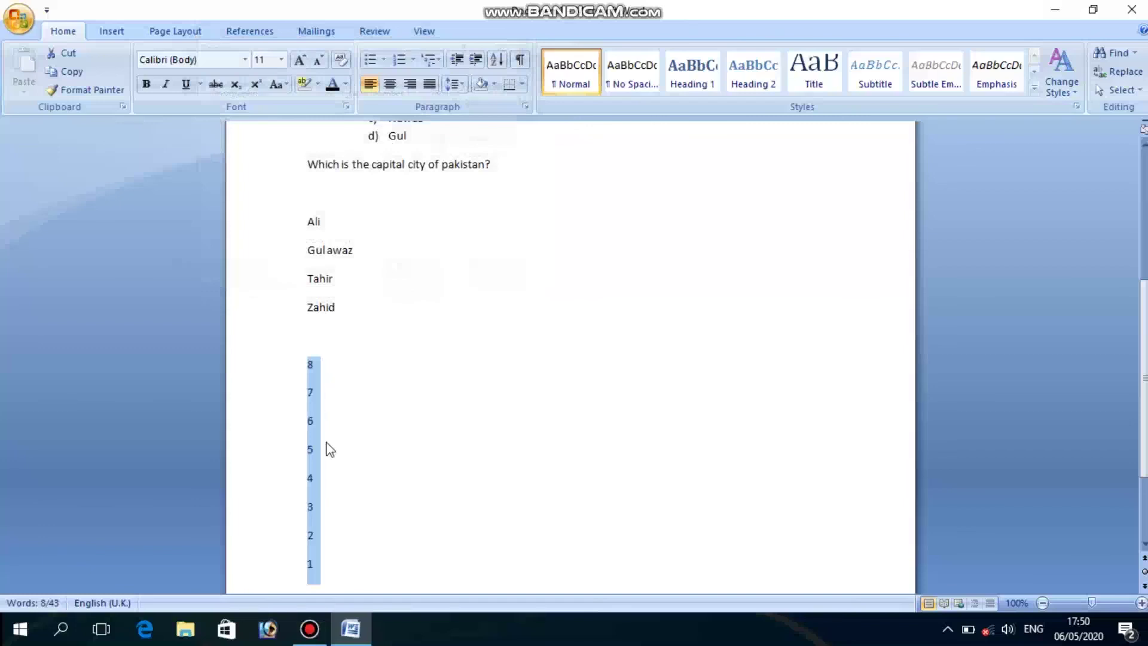
left_click(327, 542)
left_click_drag(328, 544, 325, 568)
Clear all the lists and questions from the document, keeping only the title line "Zee learning point"
key("ctrl+a")
key("Delete")
key("ctrl+z")
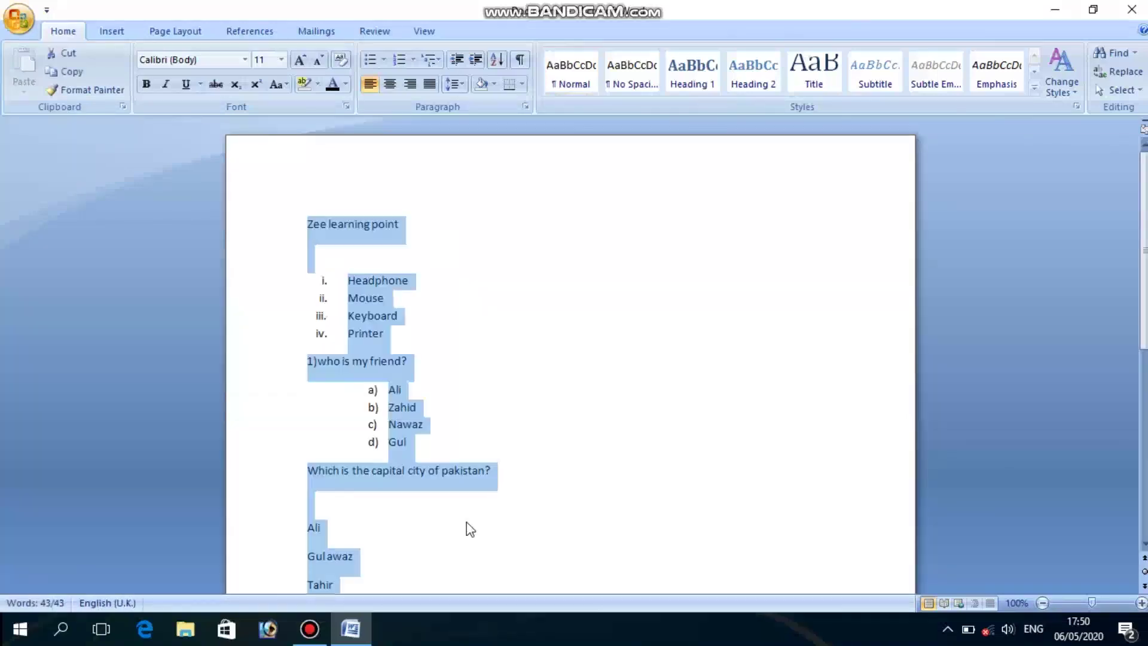
key("Delete")
scroll(439, 590, "down", 2)
scroll(418, 564, "up", 2)
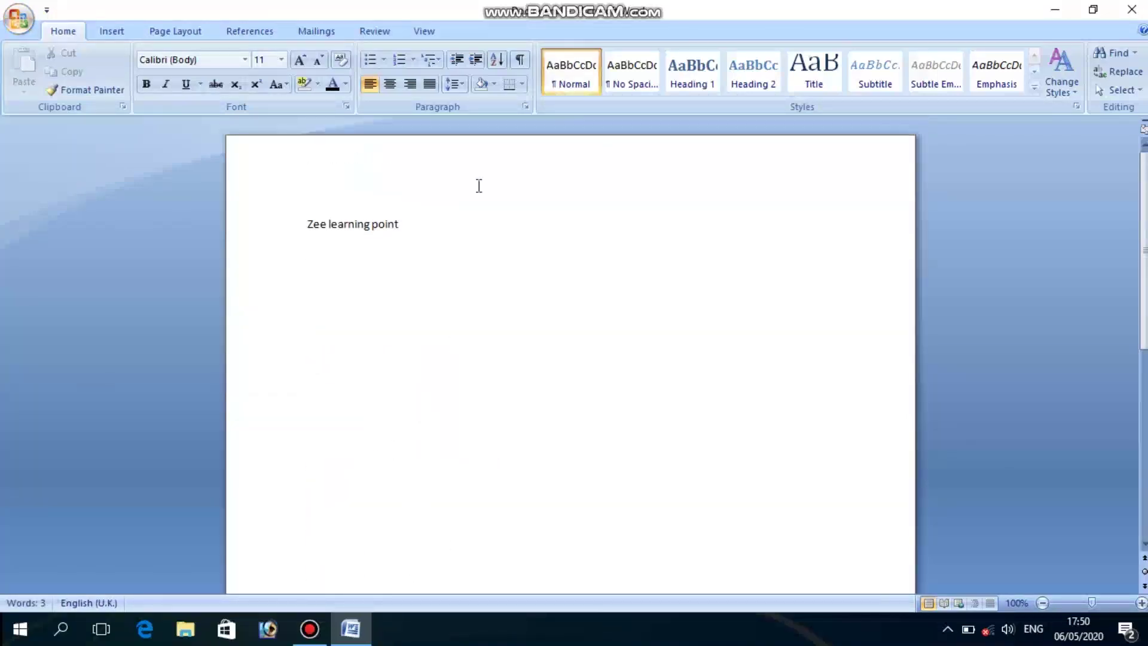
Add a run of empty paragraphs below "Zee learning point" and show the paragraph marks and other hidden formatting symbols
key("Return")
key("Return")
key("Return")
key("Return")
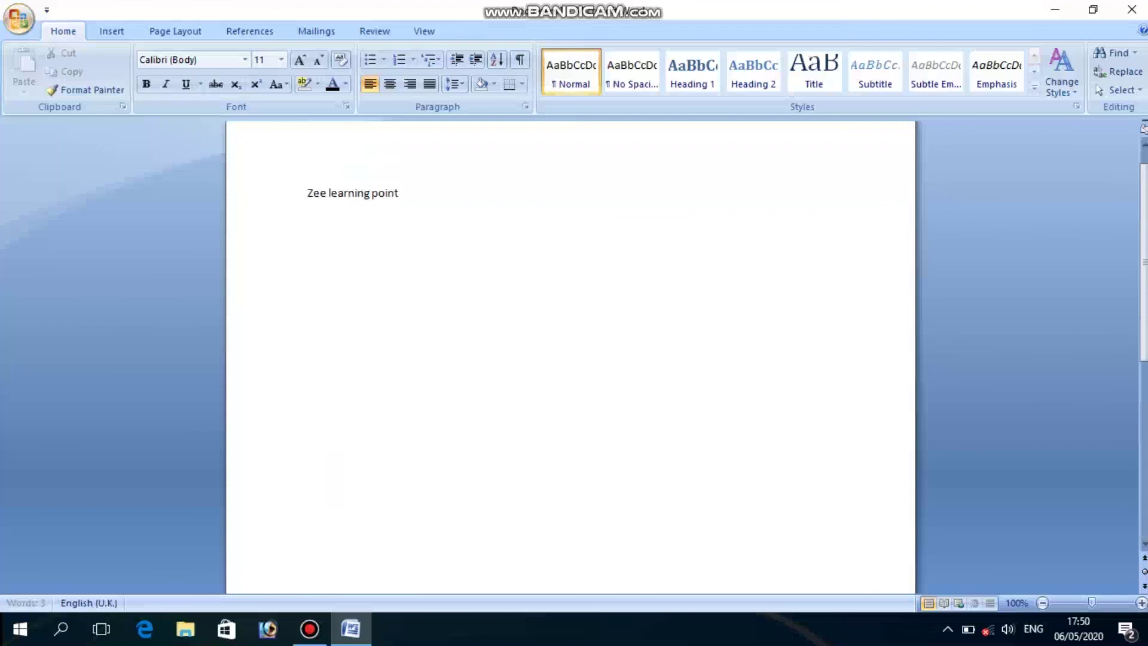
left_click(516, 64)
Examine the paragraph marks at the end of the title line and on each empty line below it
left_click(328, 223)
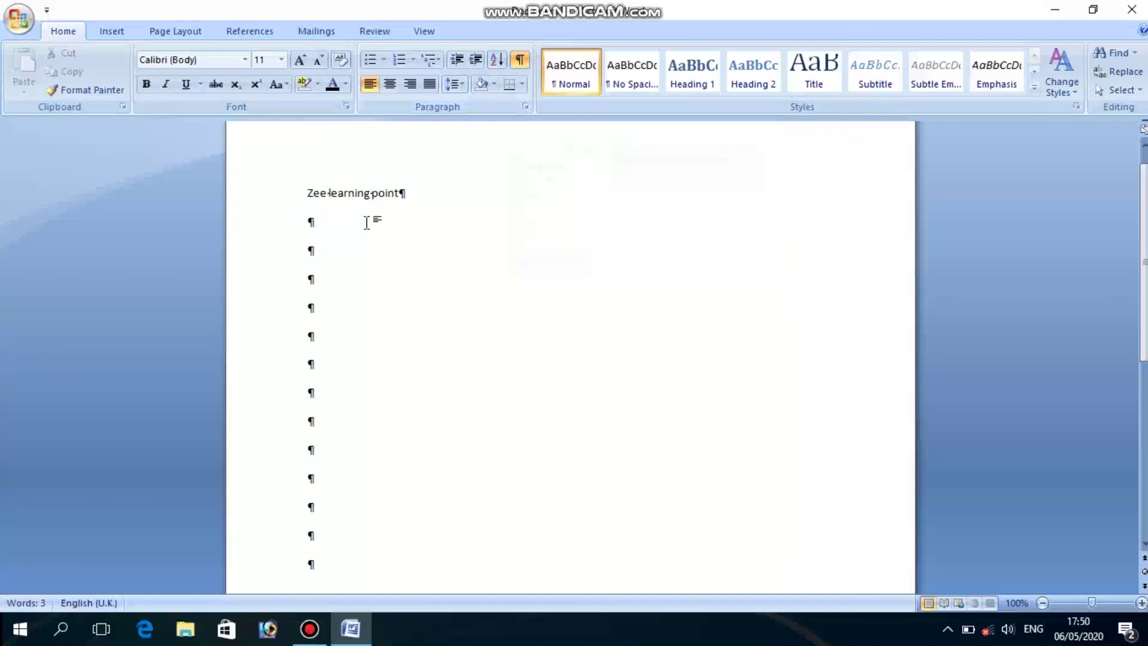
left_click(415, 195)
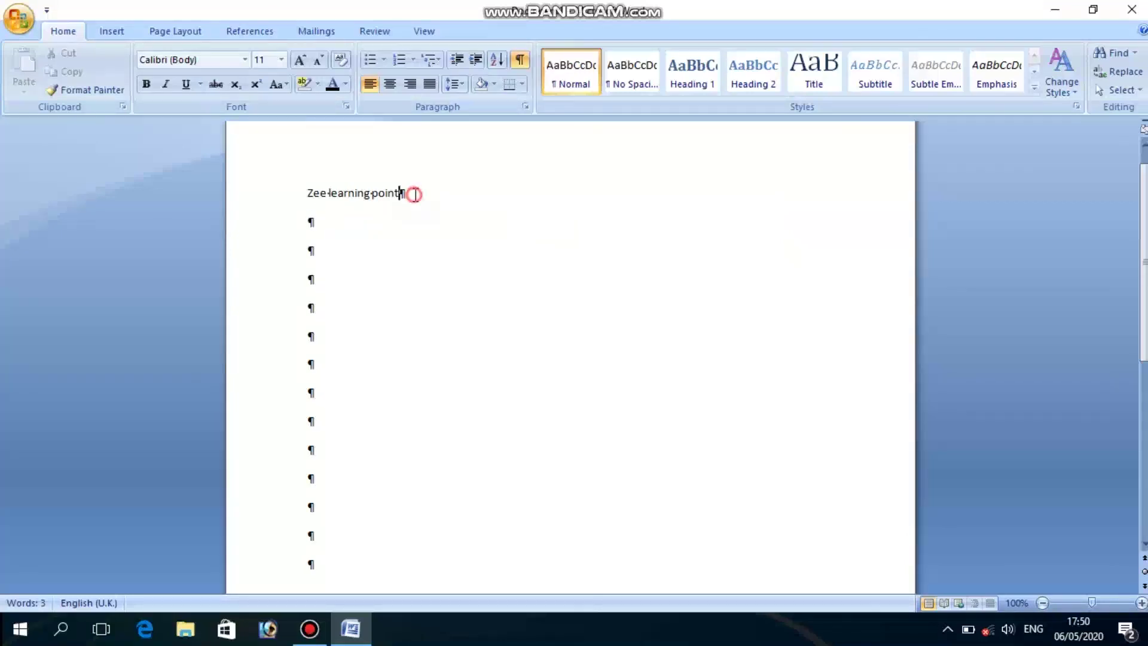
left_click(331, 222)
left_click(327, 253)
left_click(318, 281)
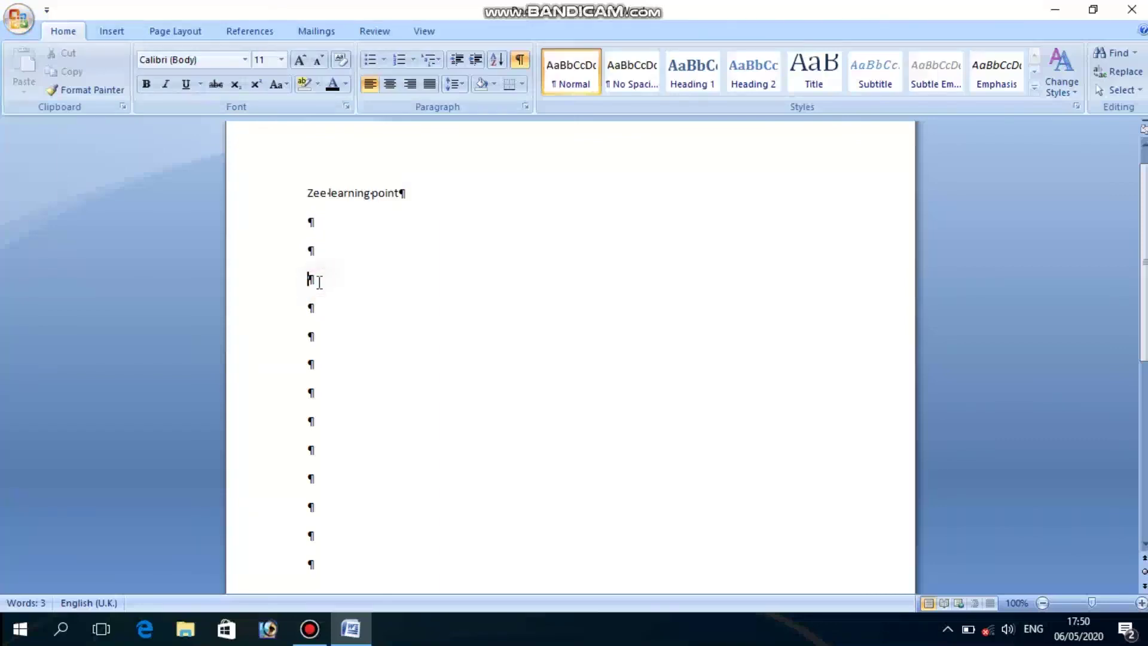
left_click(316, 304)
left_click(315, 339)
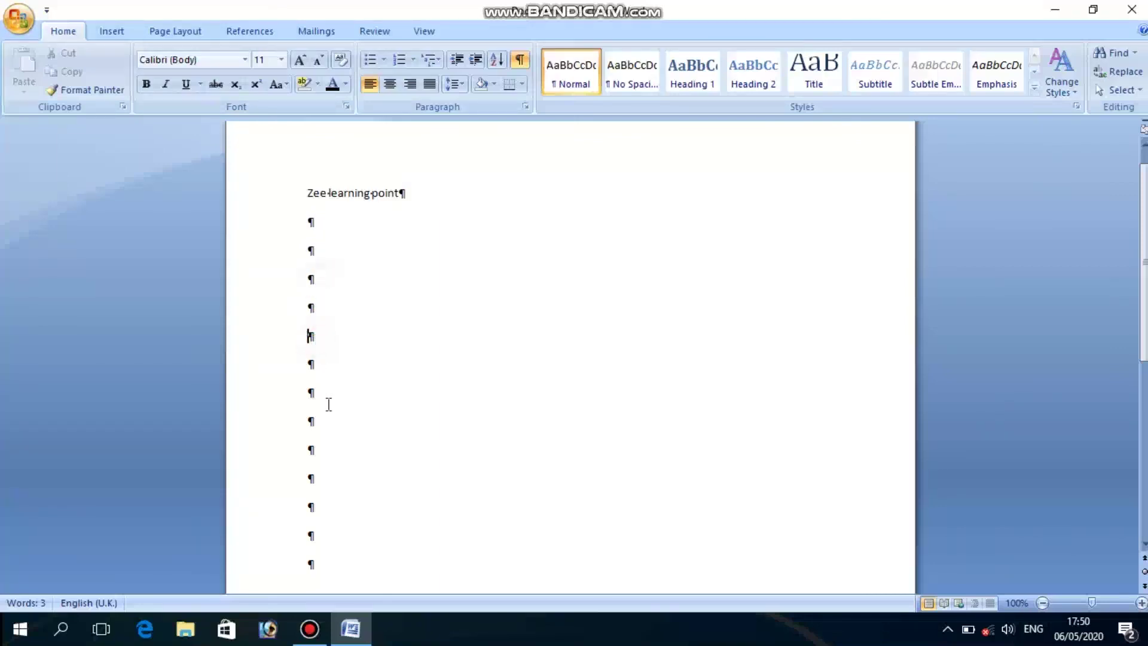
scroll(325, 407, "down", 5)
left_click(321, 448)
scroll(322, 428, "up", 5)
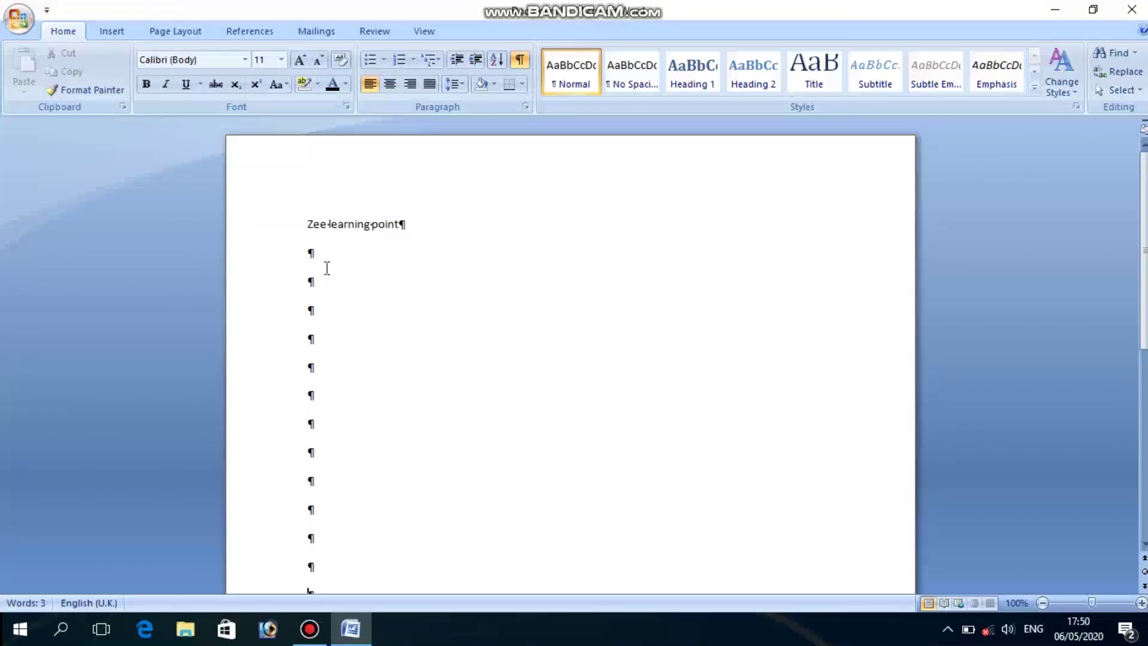
left_click_drag(402, 223, 312, 225)
left_click(317, 253)
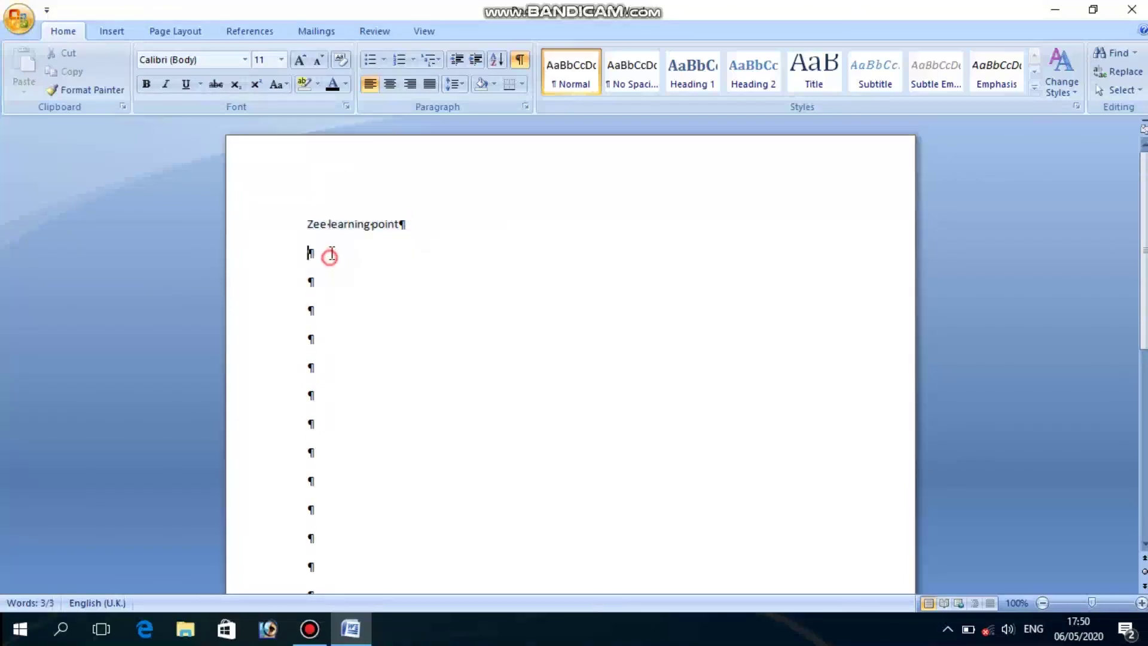
scroll(308, 358, "down", 3)
left_click(323, 509)
left_click_drag(318, 442, 316, 412)
left_click(313, 314)
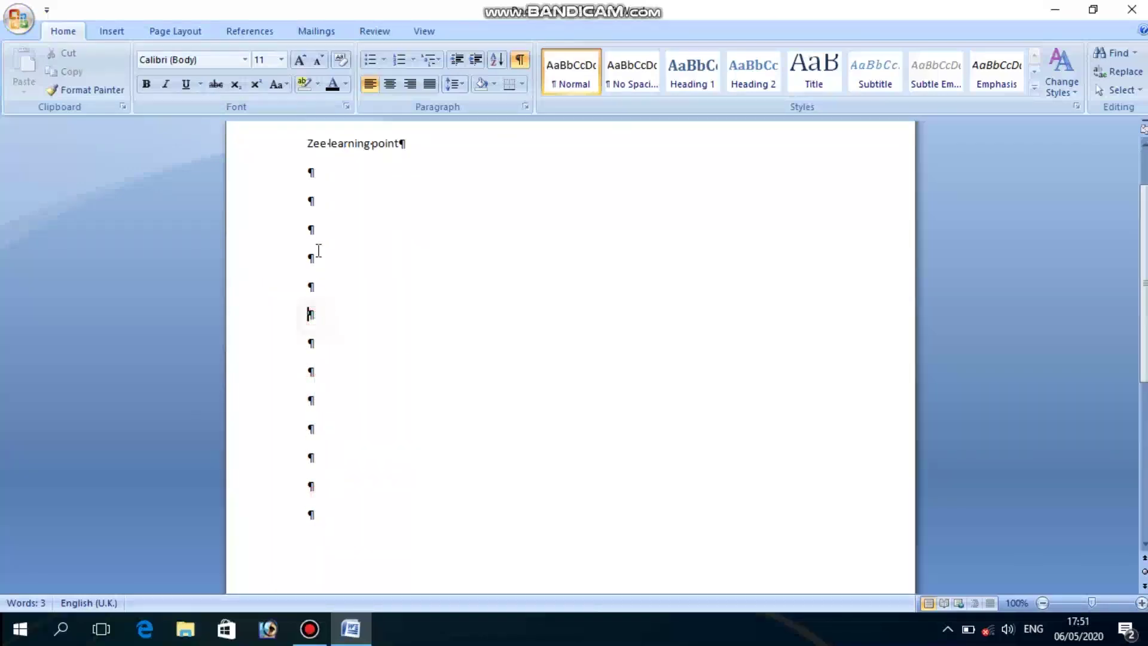
left_click_drag(319, 251, 317, 239)
left_click(311, 172)
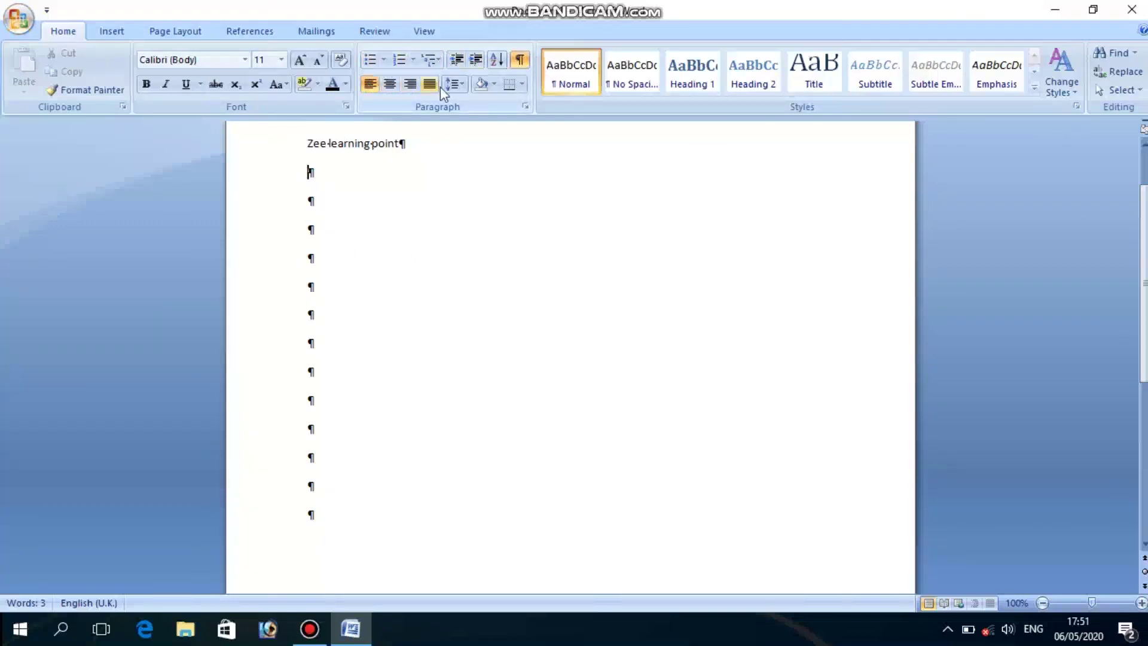
Minimize the document window and refresh the Windows desktop twice
left_click(1062, 8)
right_click(675, 13)
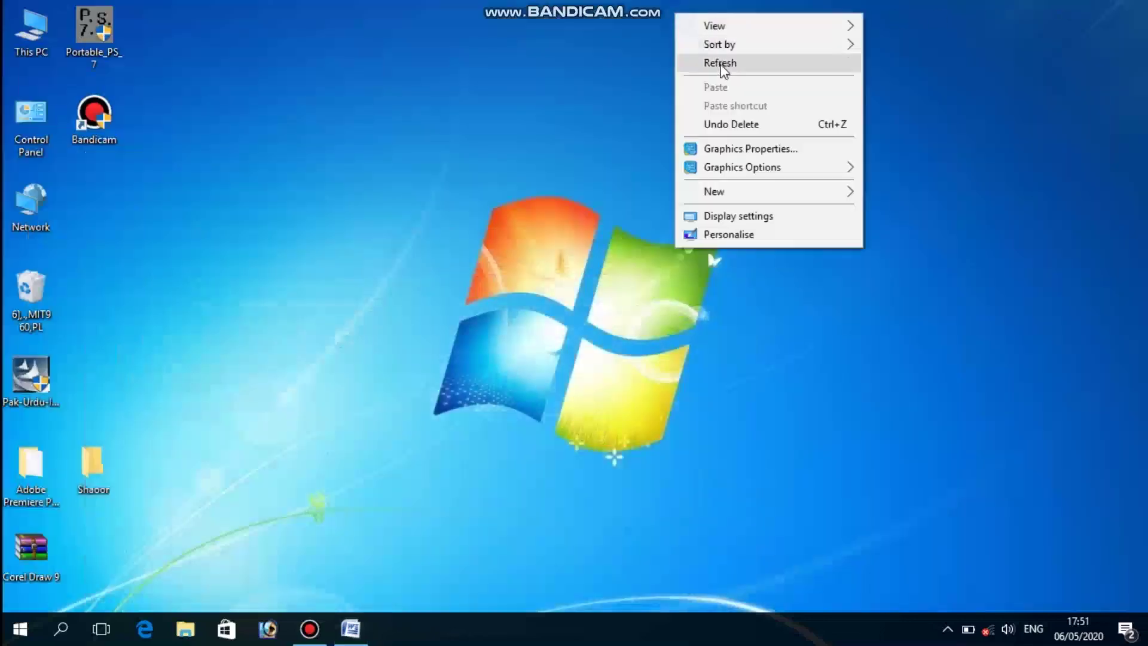
left_click(718, 62)
right_click(718, 81)
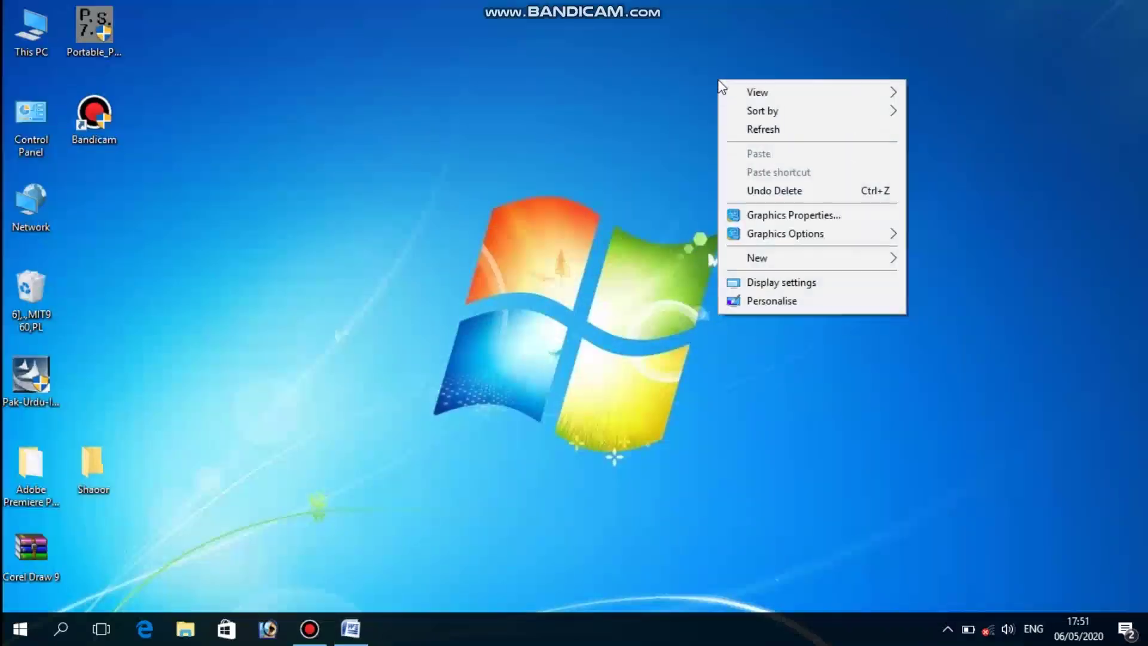
left_click(771, 123)
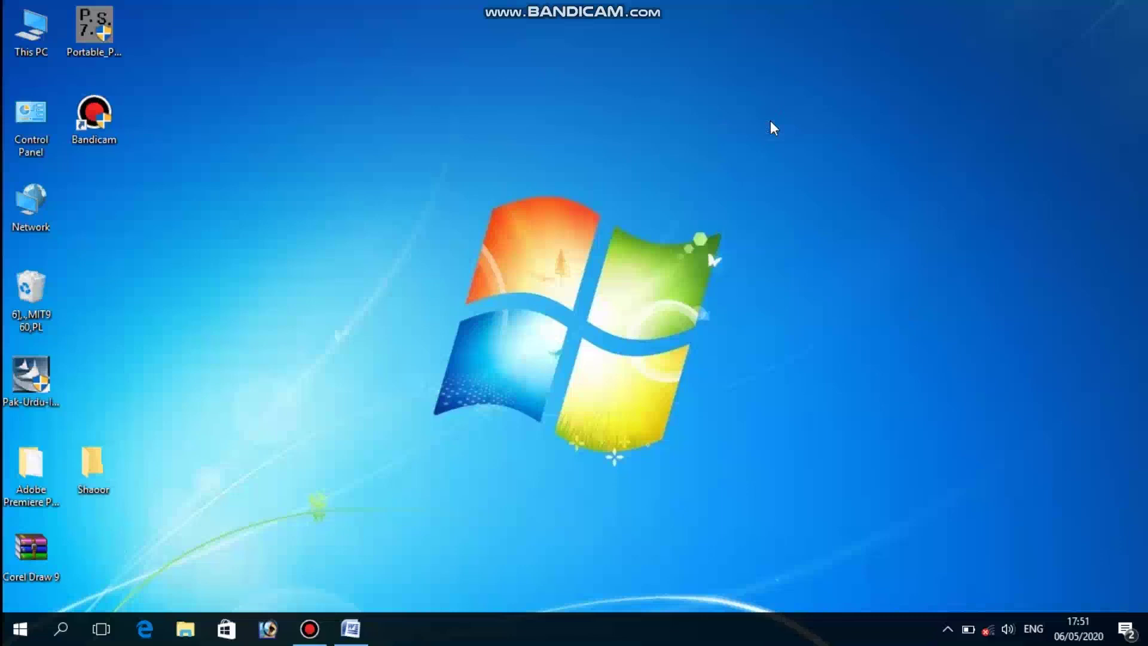